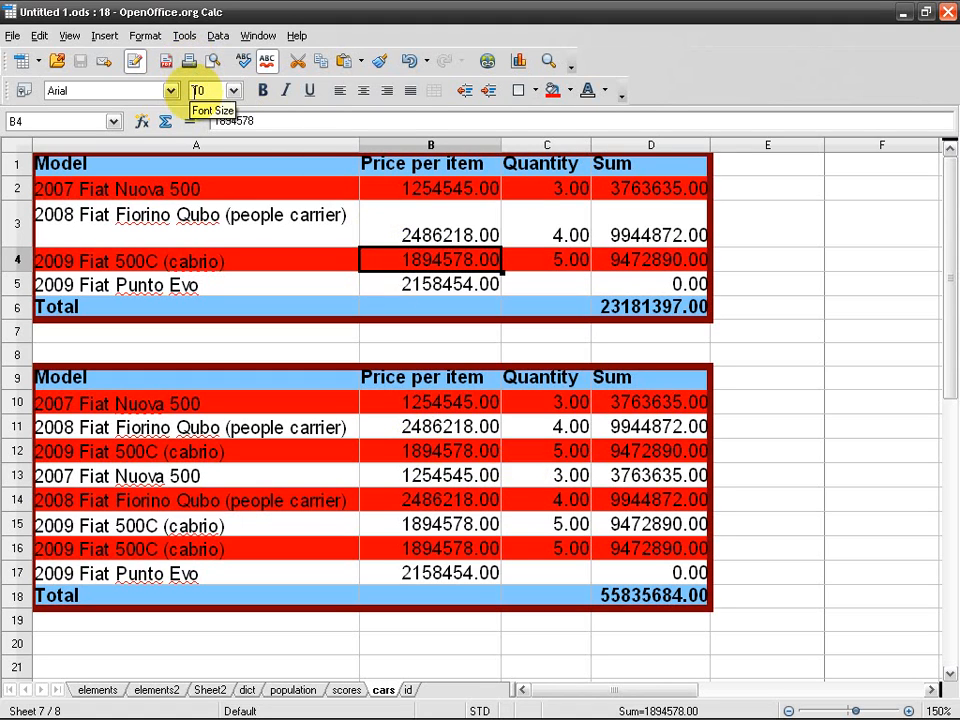
Show the page styles in Styles and Formatting and create a new page style named myStyle in the Custom Styles category
left_click(145, 36)
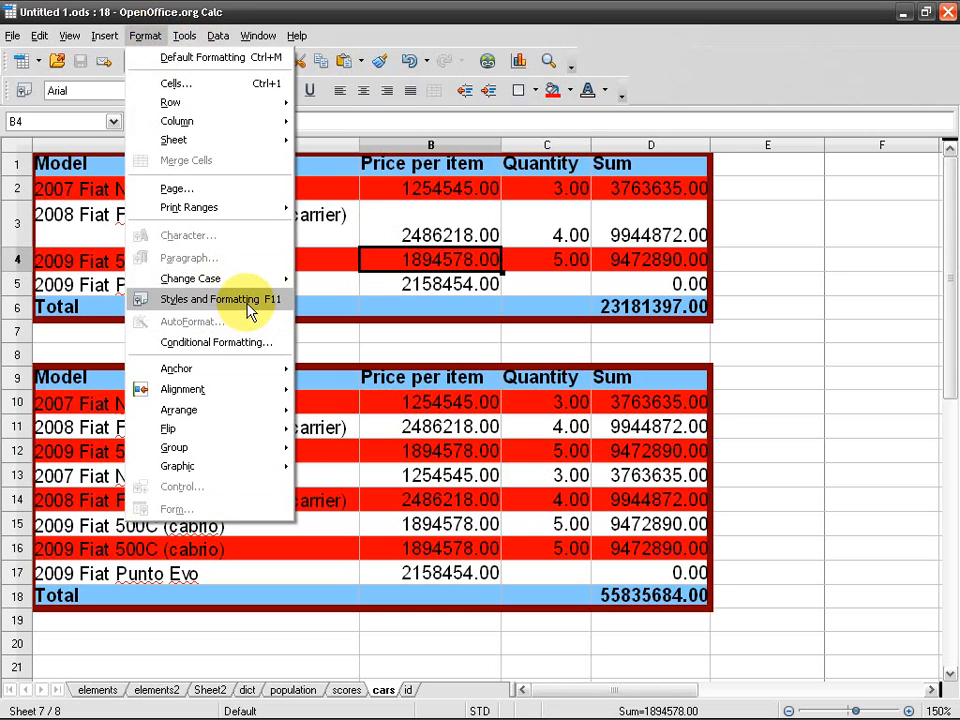
left_click(250, 310)
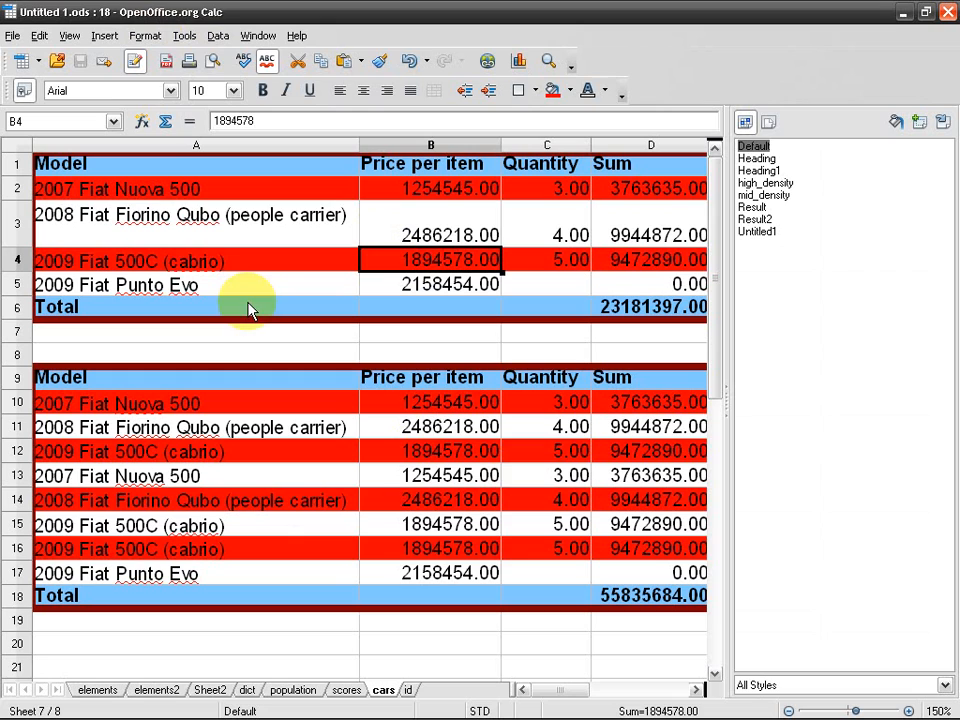
left_click(769, 126)
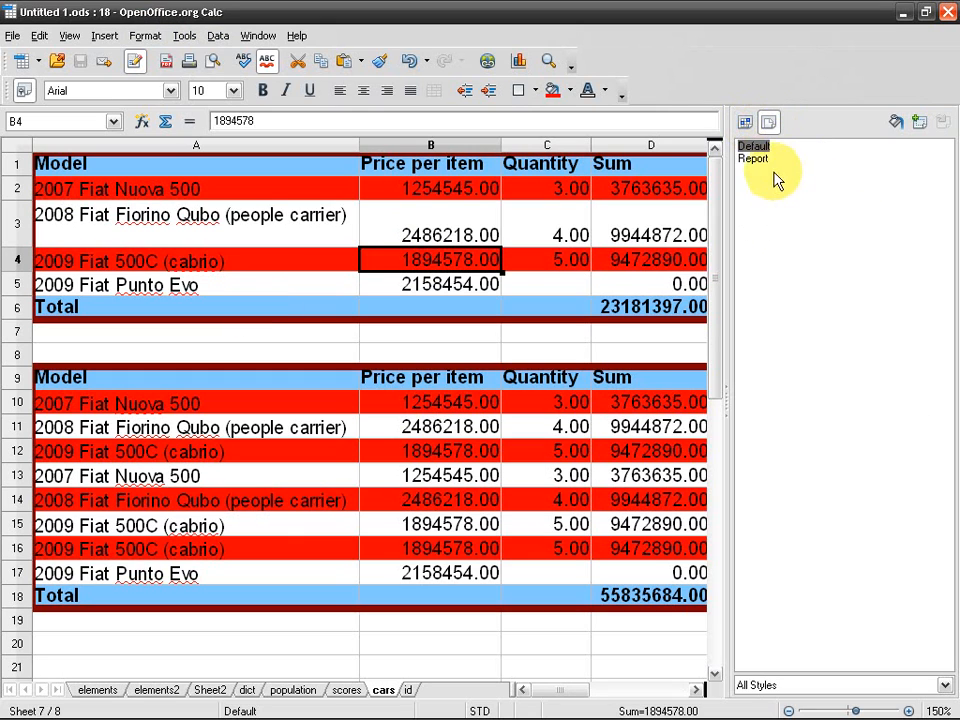
right_click(760, 150)
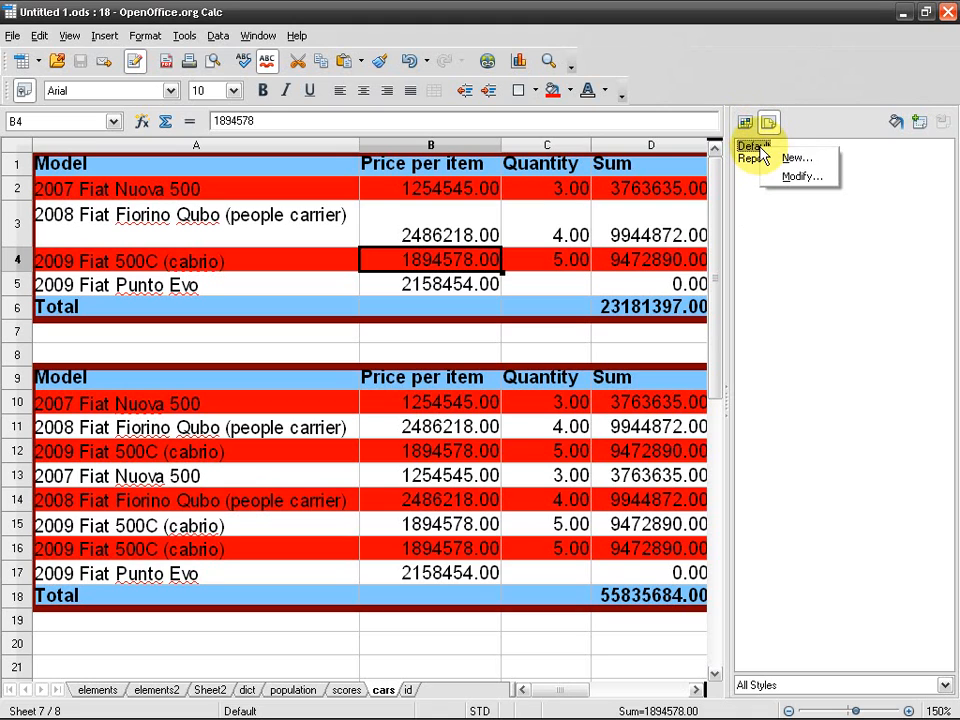
right_click(750, 148)
left_click(800, 160)
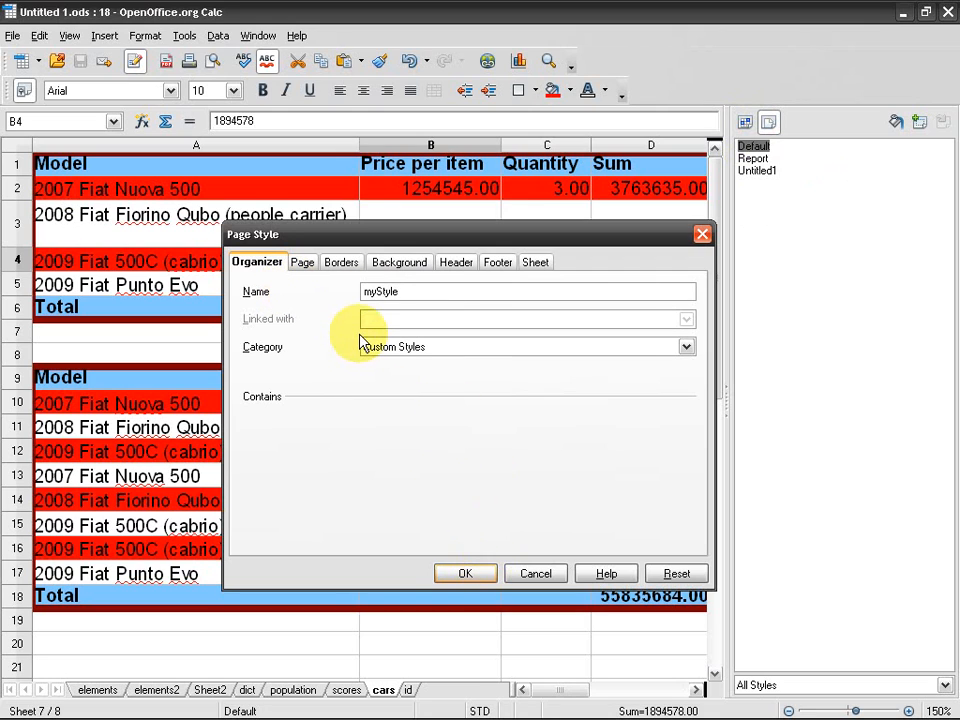
left_click(470, 575)
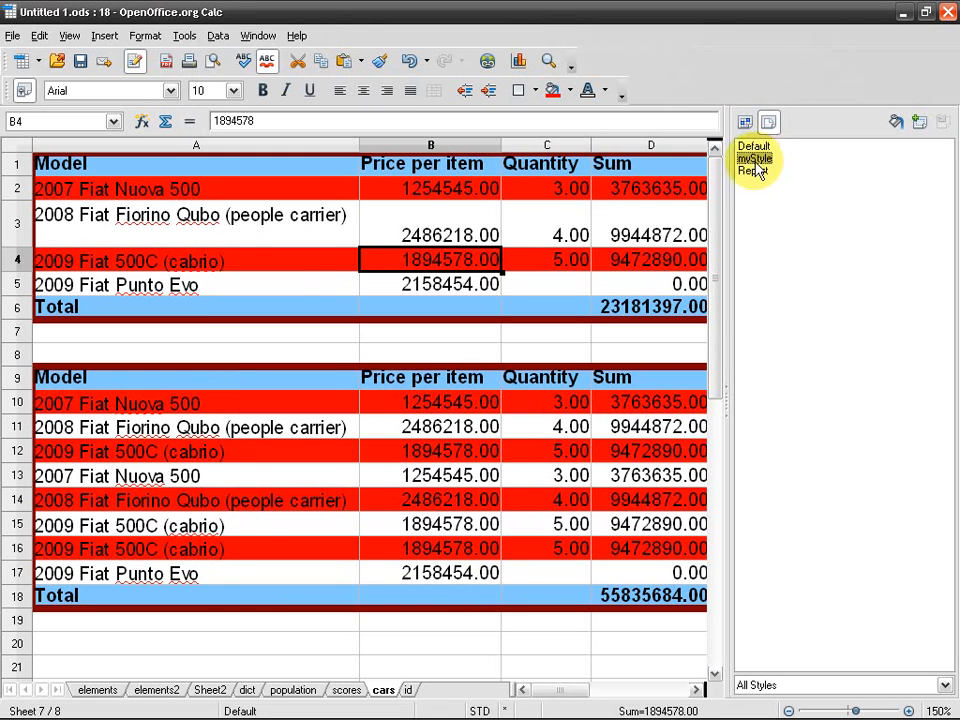
Preview the printed page of the cars sheet with the Default page style, then return to the spreadsheet
left_click(300, 285)
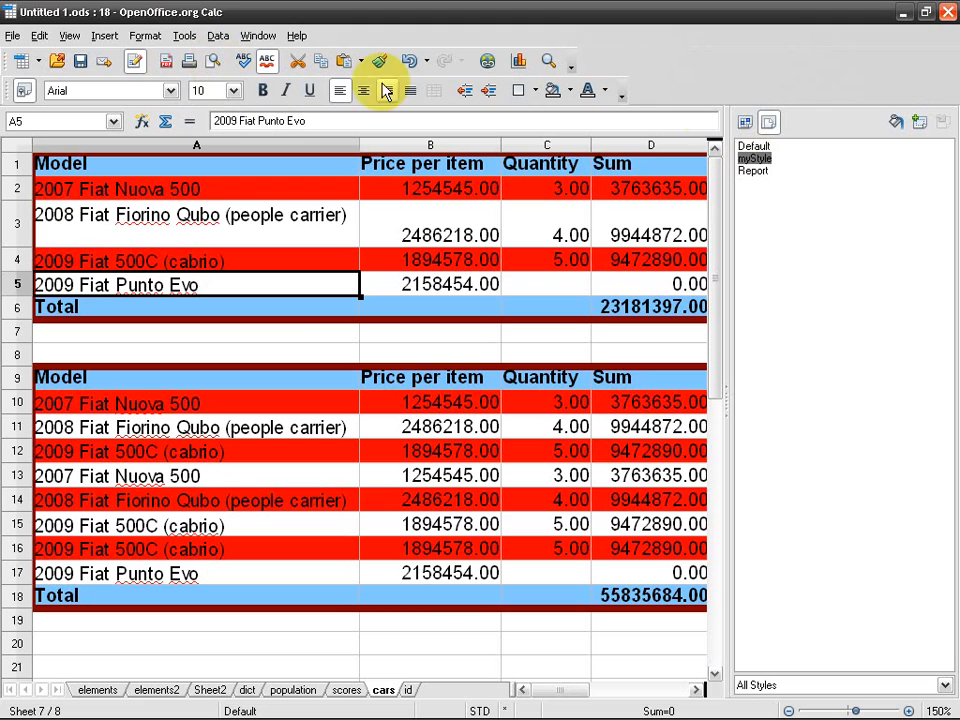
left_click(753, 146)
left_click(197, 255)
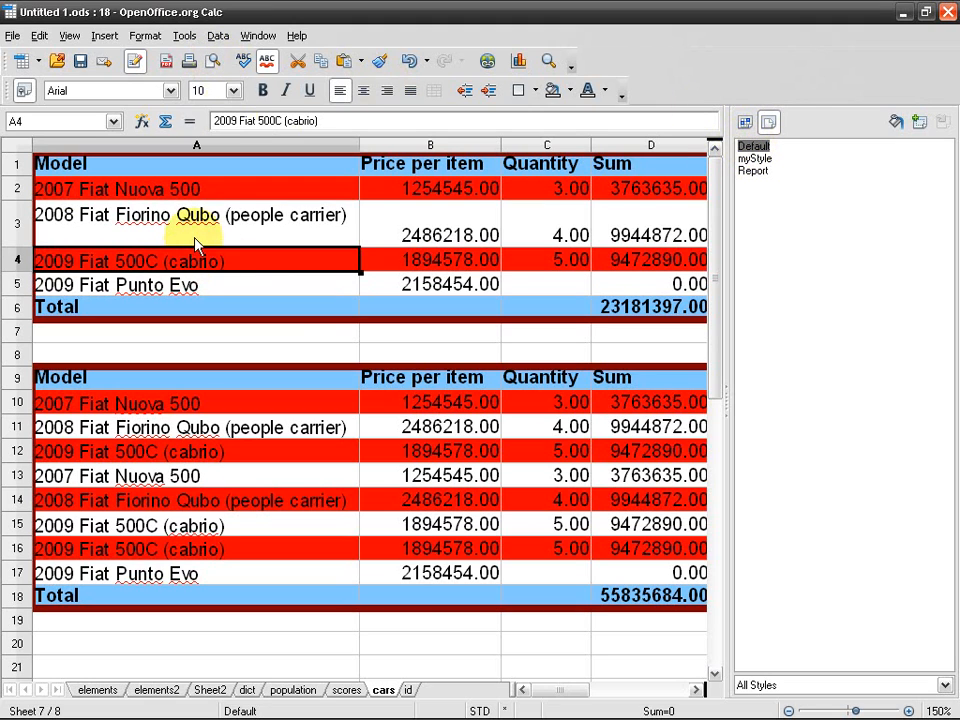
left_click(216, 63)
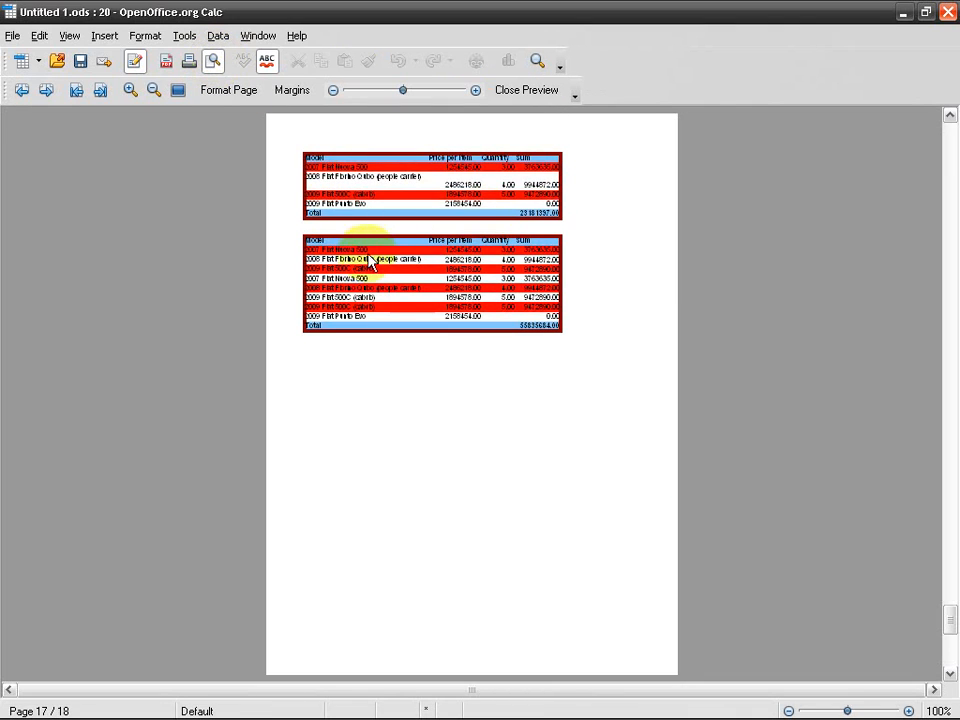
scroll(375, 270, "up", 1)
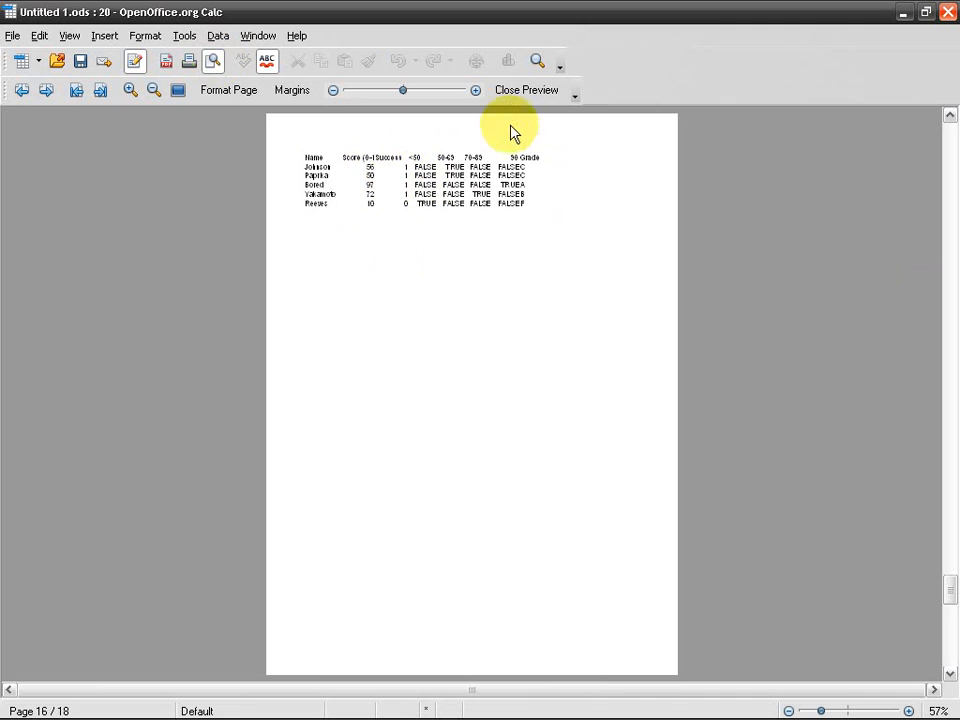
left_click(526, 90)
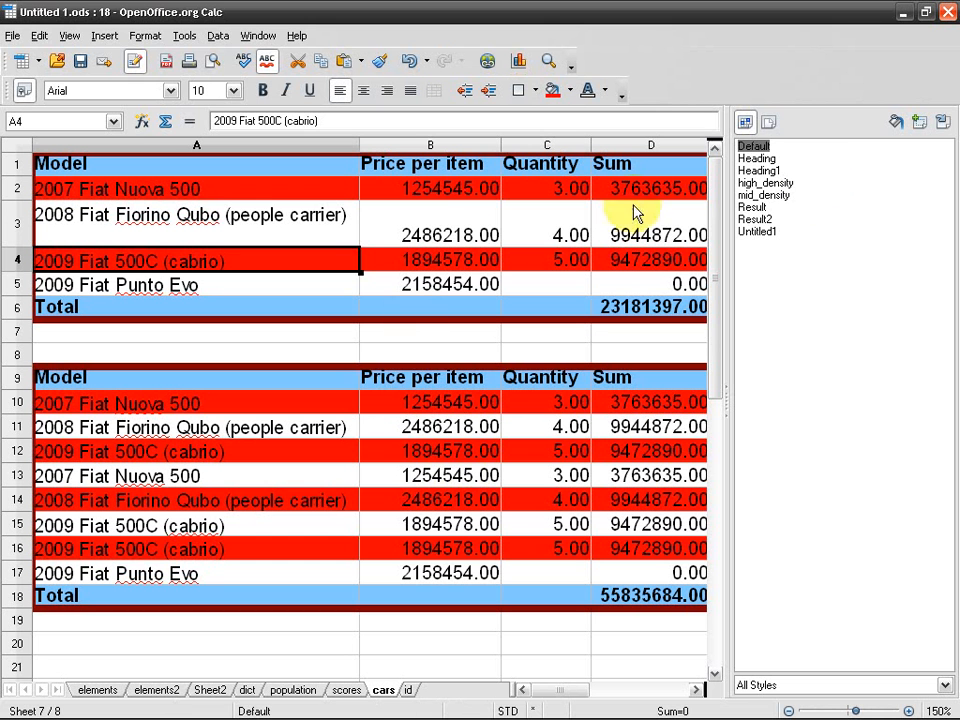
Apply the myStyle page style to the cars sheet and choose Blue gray as the style's background color
left_click(768, 122)
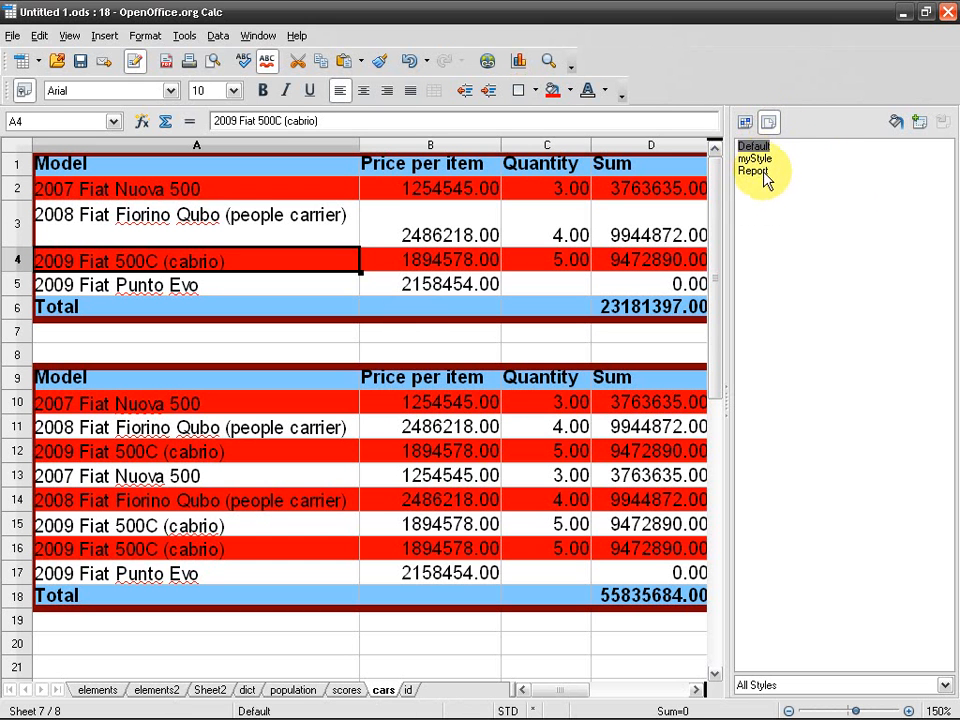
double_click(763, 158)
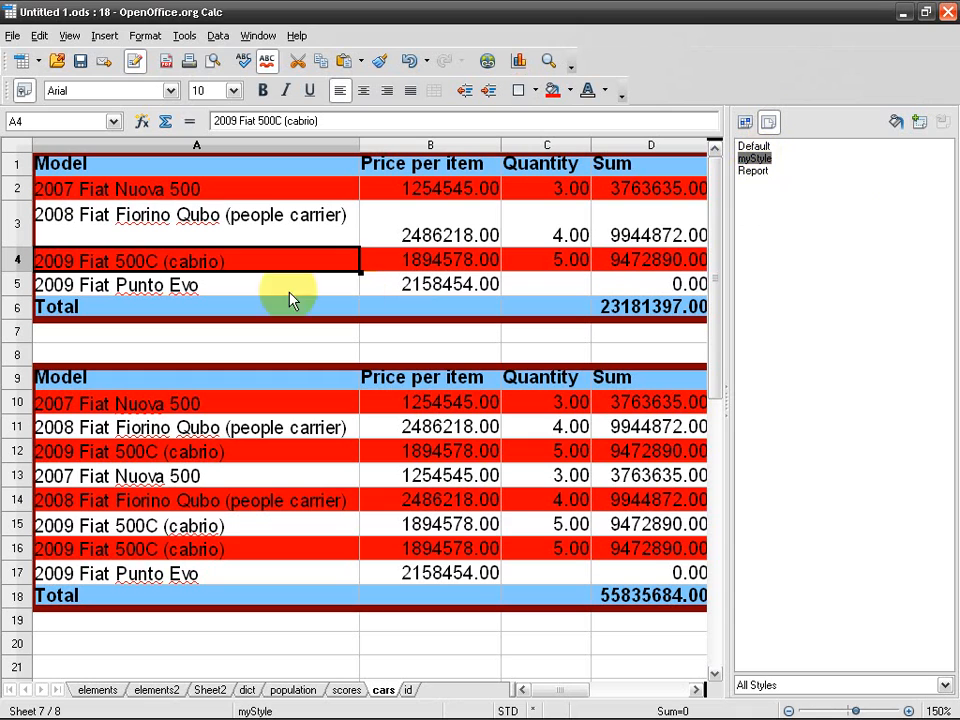
right_click(767, 161)
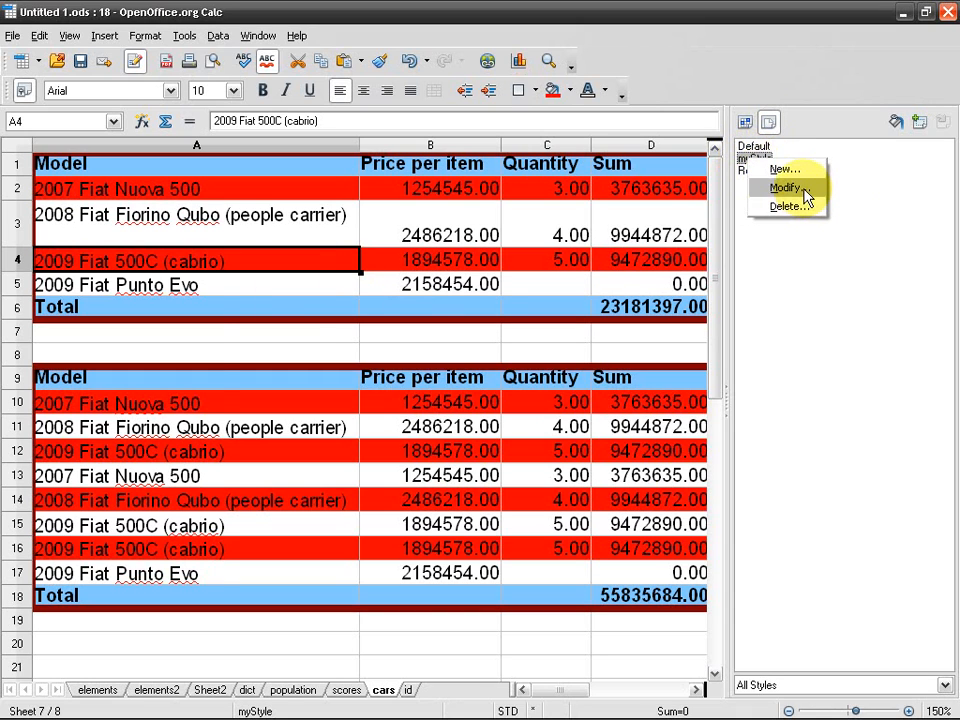
left_click(785, 188)
left_click_drag(490, 240, 526, 268)
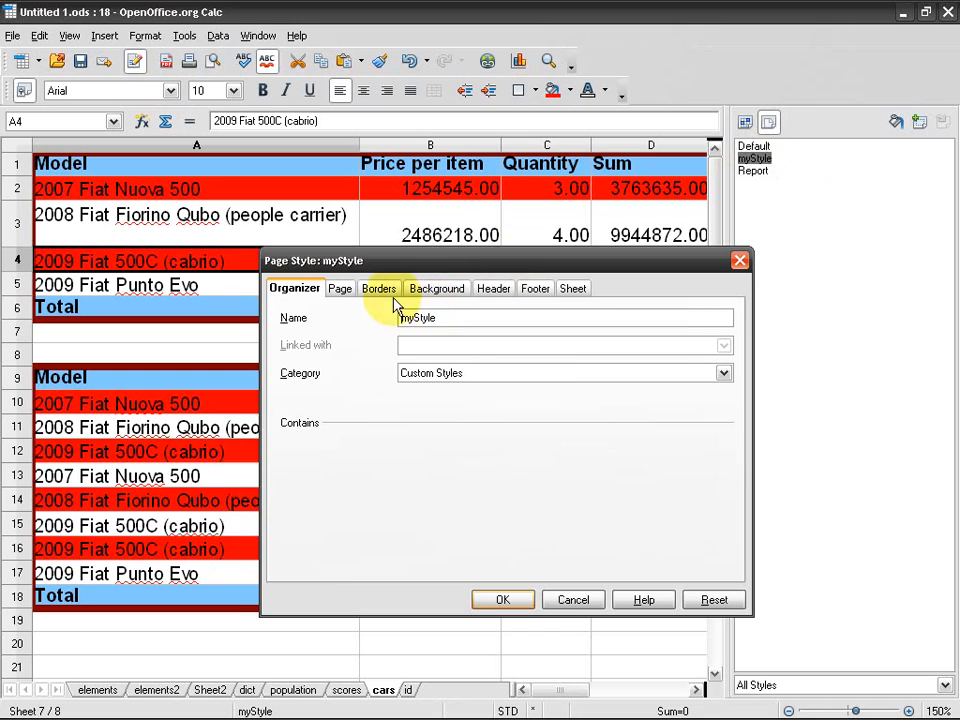
left_click(432, 289)
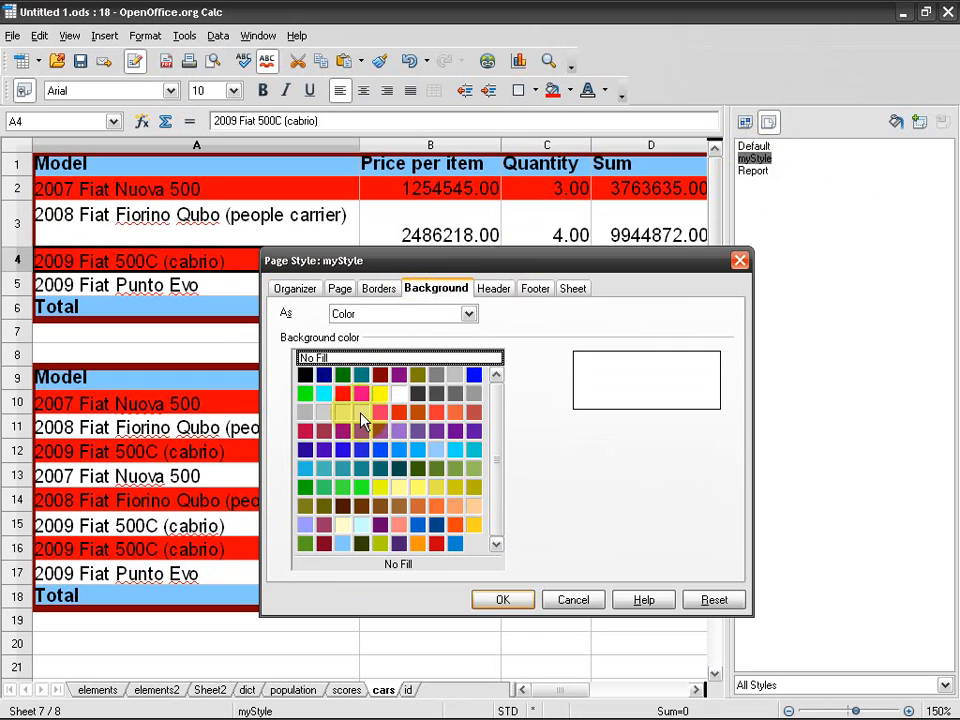
left_click(362, 412)
Give the myStyle page style an outer border only with a 2.50 pt line and accept the style changes
left_click(384, 291)
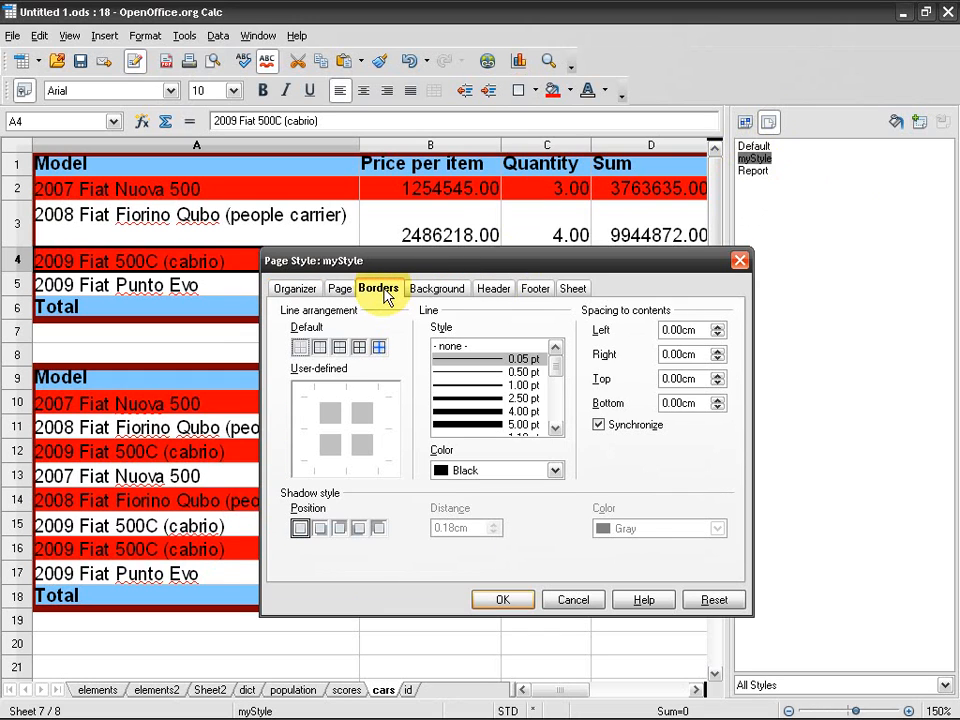
left_click(319, 347)
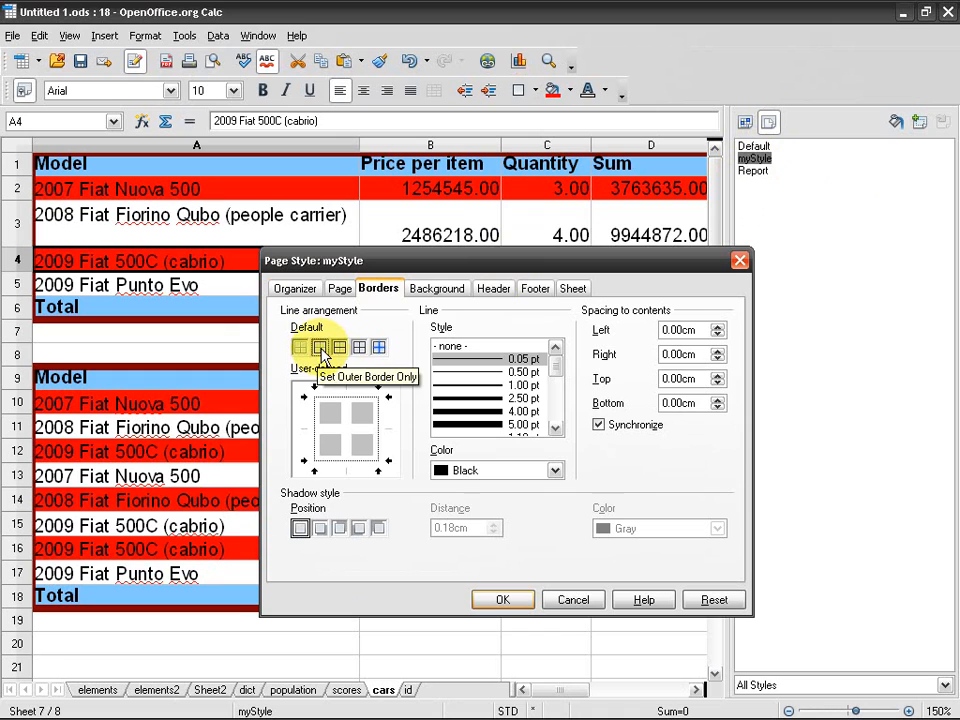
left_click(505, 399)
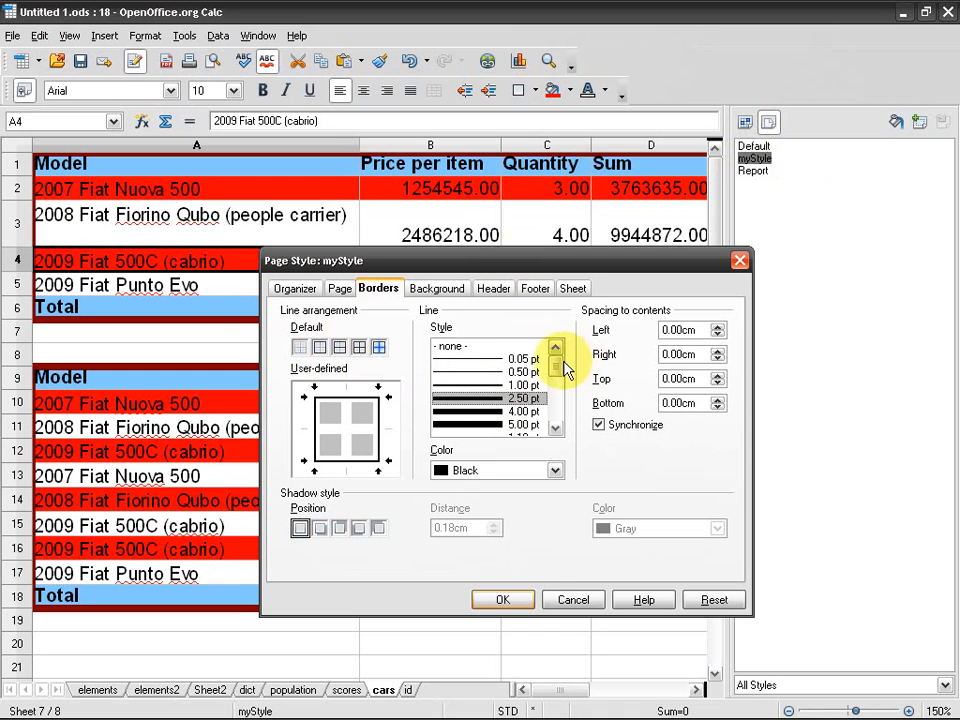
left_click(503, 600)
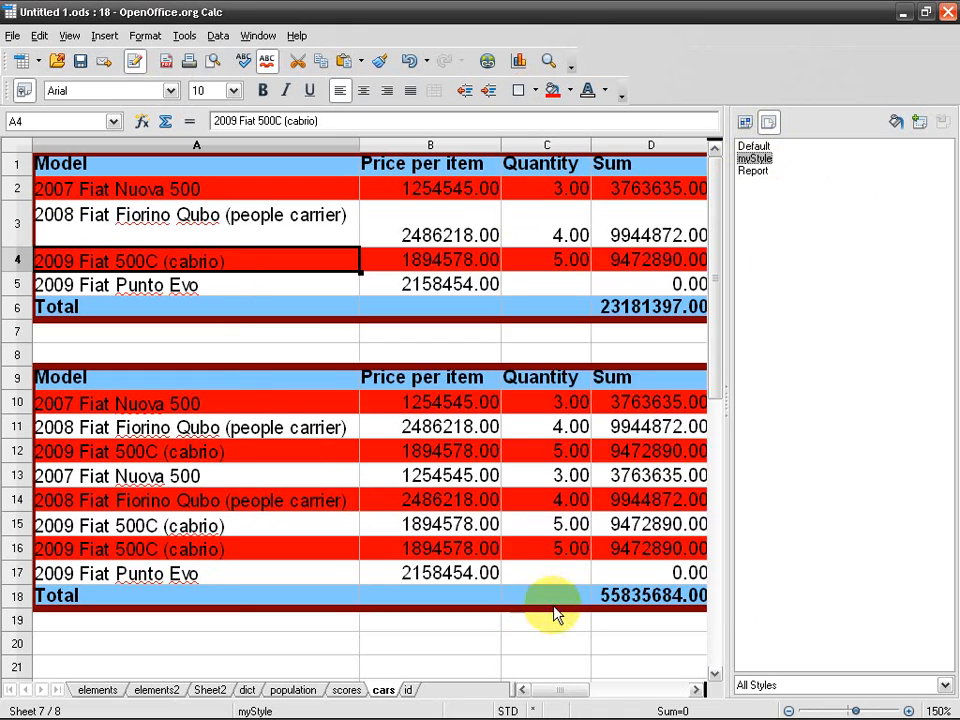
Preview the cars sheet's page with myStyle, compare it with the preceding sheets' pages, and return to the spreadsheet
left_click(345, 221)
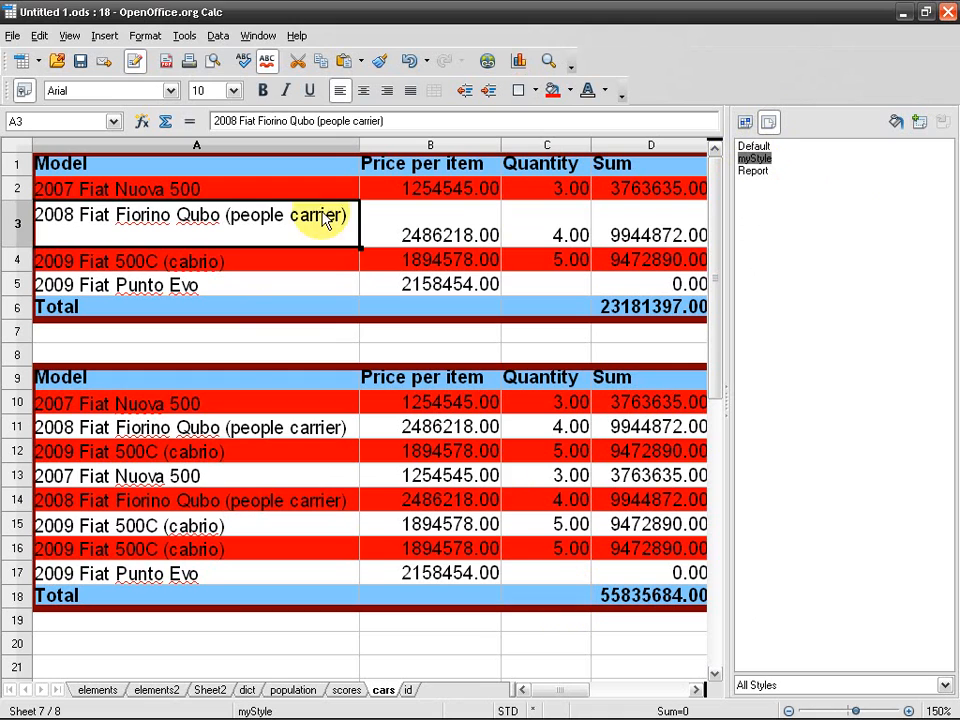
left_click(213, 62)
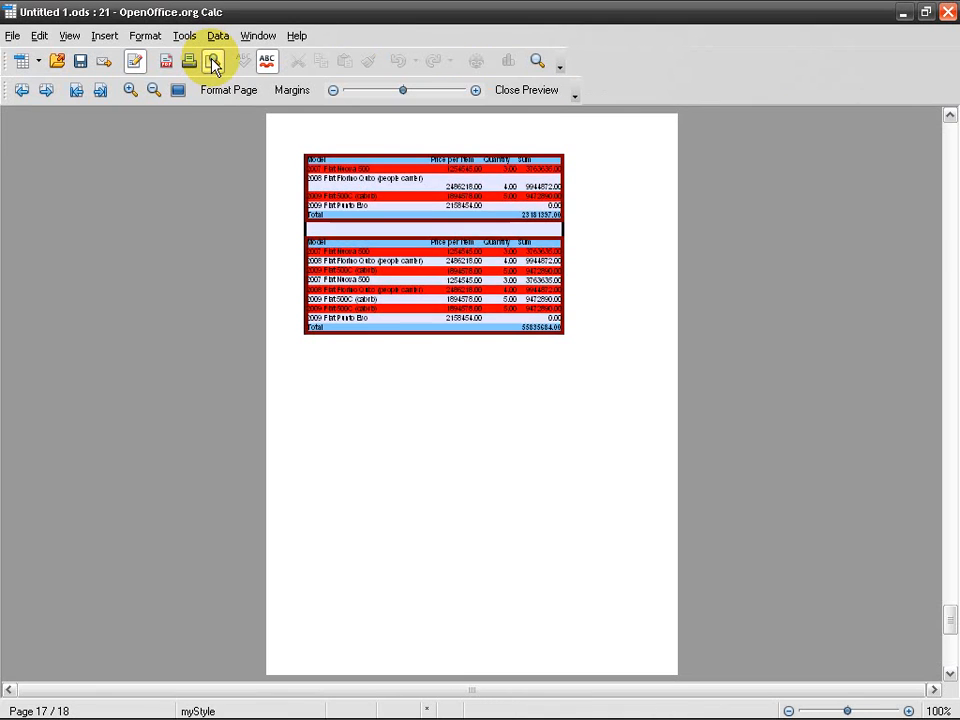
scroll(318, 262, "up", 2)
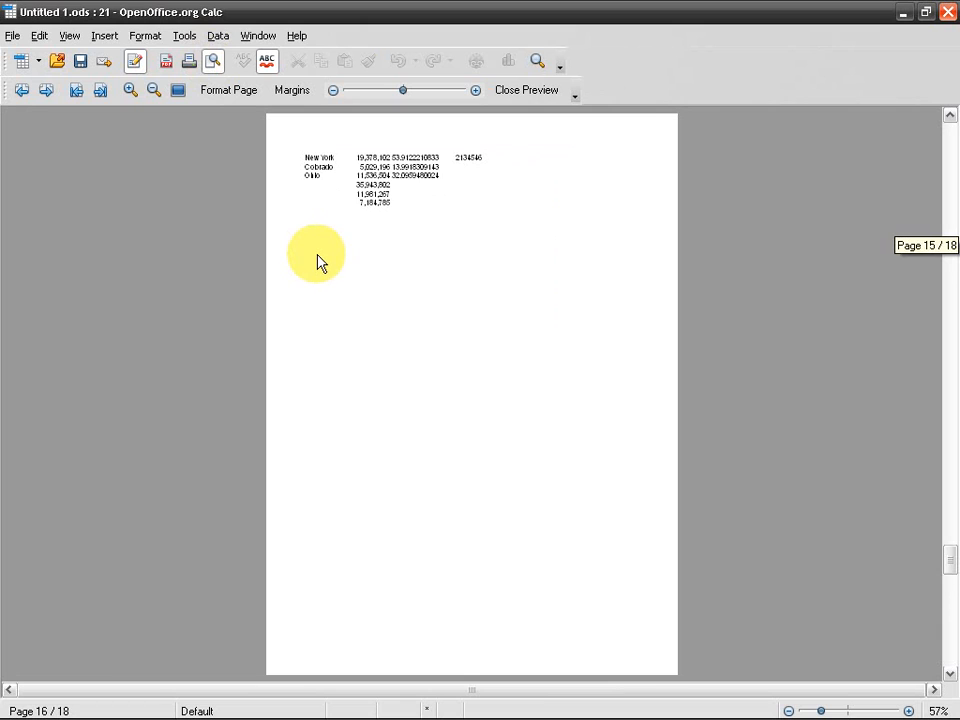
scroll(318, 262, "down", 2)
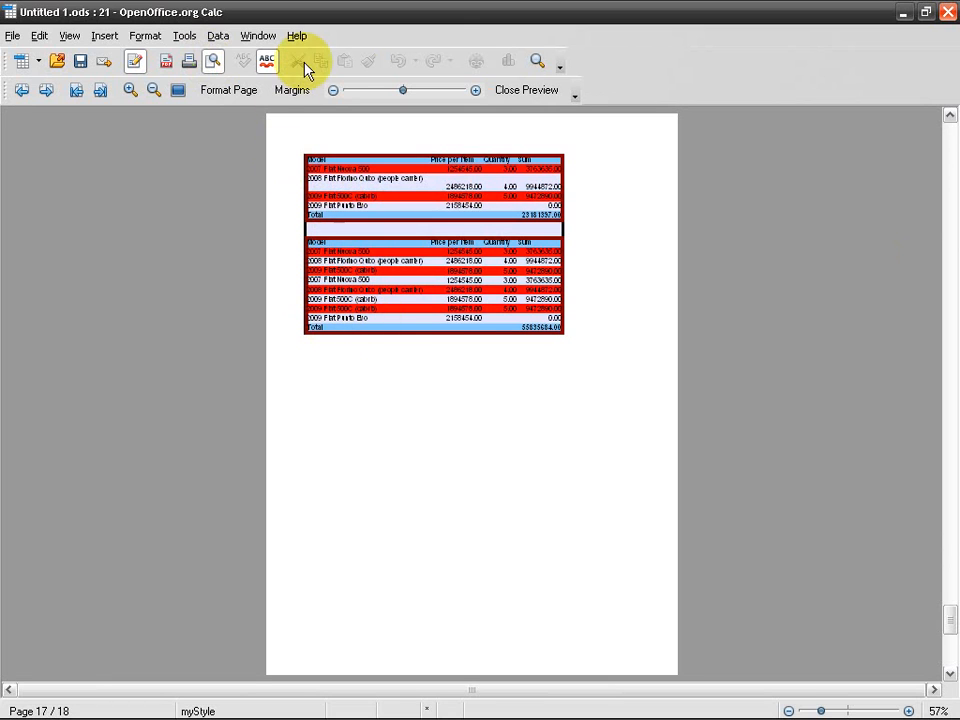
left_click(521, 98)
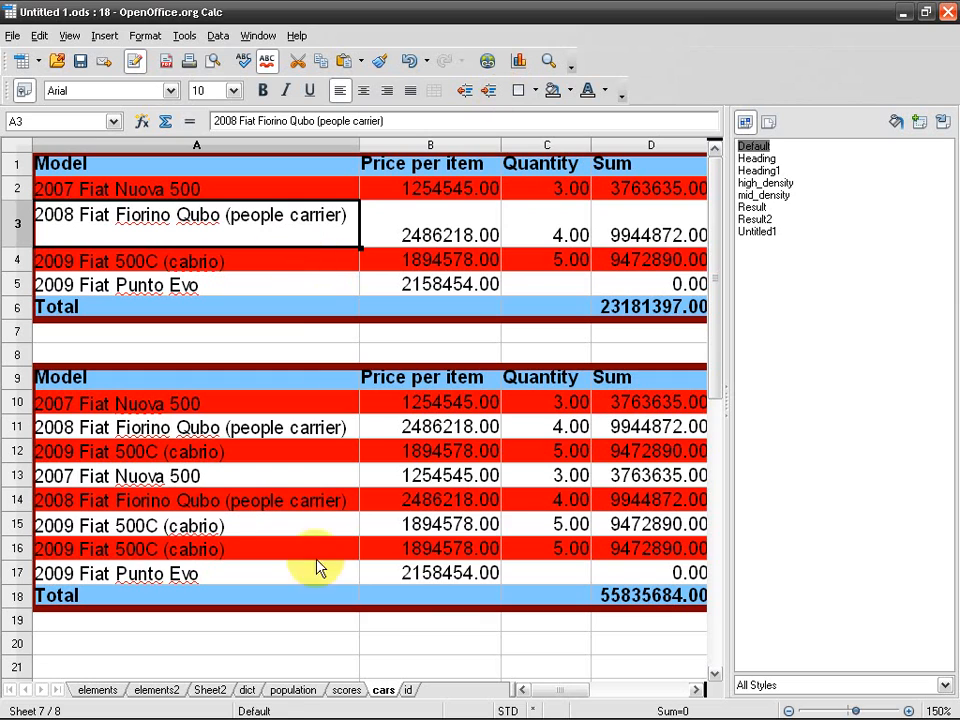
Apply the myStyle page style to the scores sheet and check its printed page in the preview
left_click(347, 690)
left_click(205, 210)
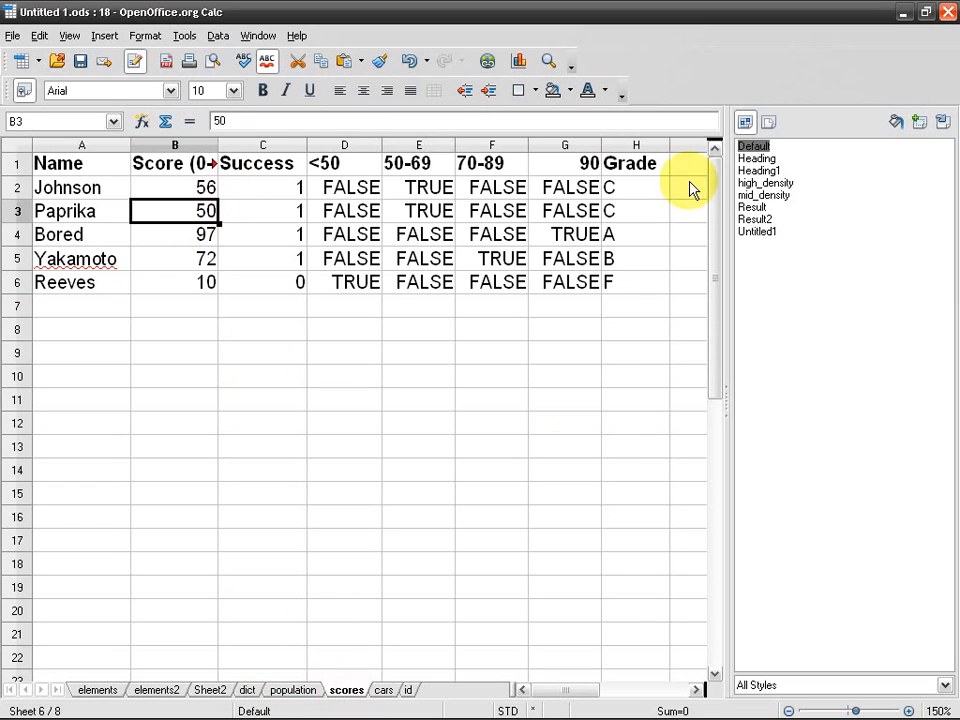
left_click(770, 122)
left_click(759, 159)
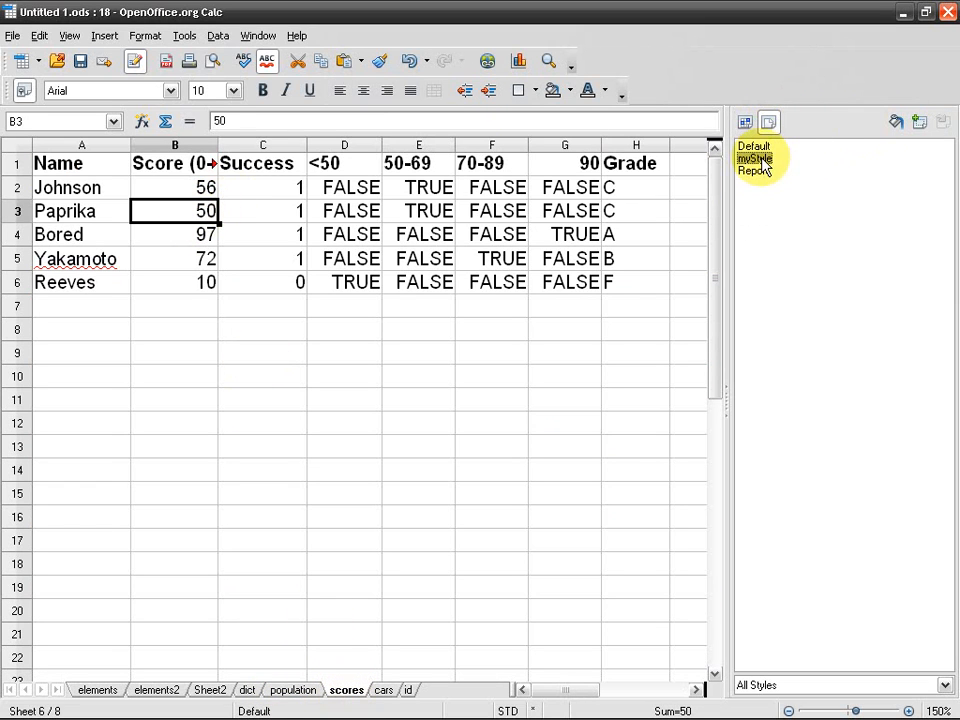
left_click(350, 232)
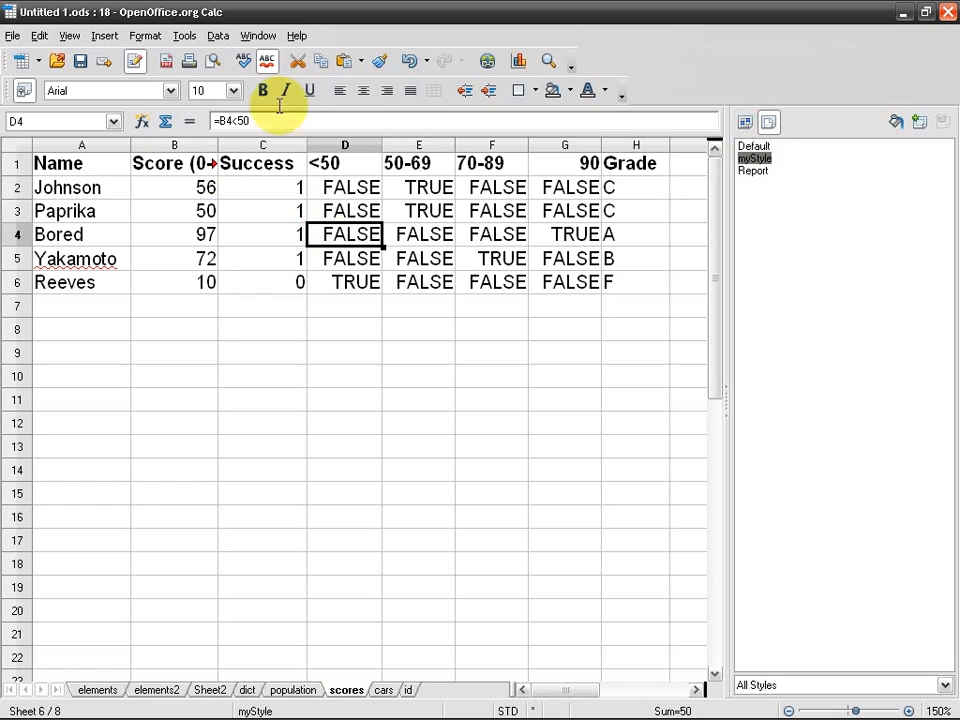
left_click(212, 66)
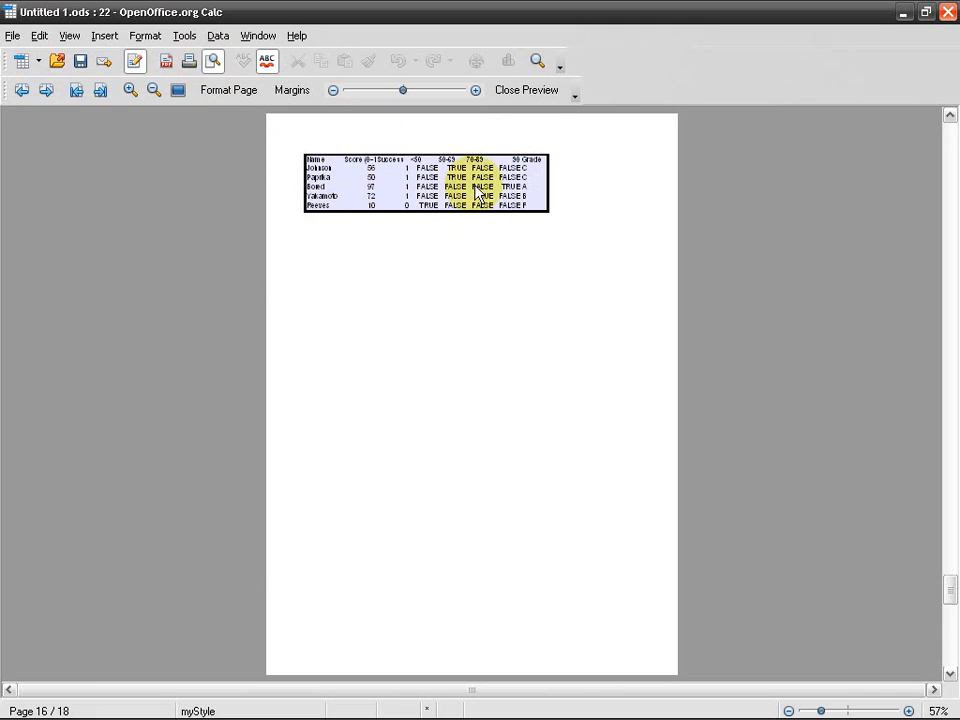
left_click(538, 92)
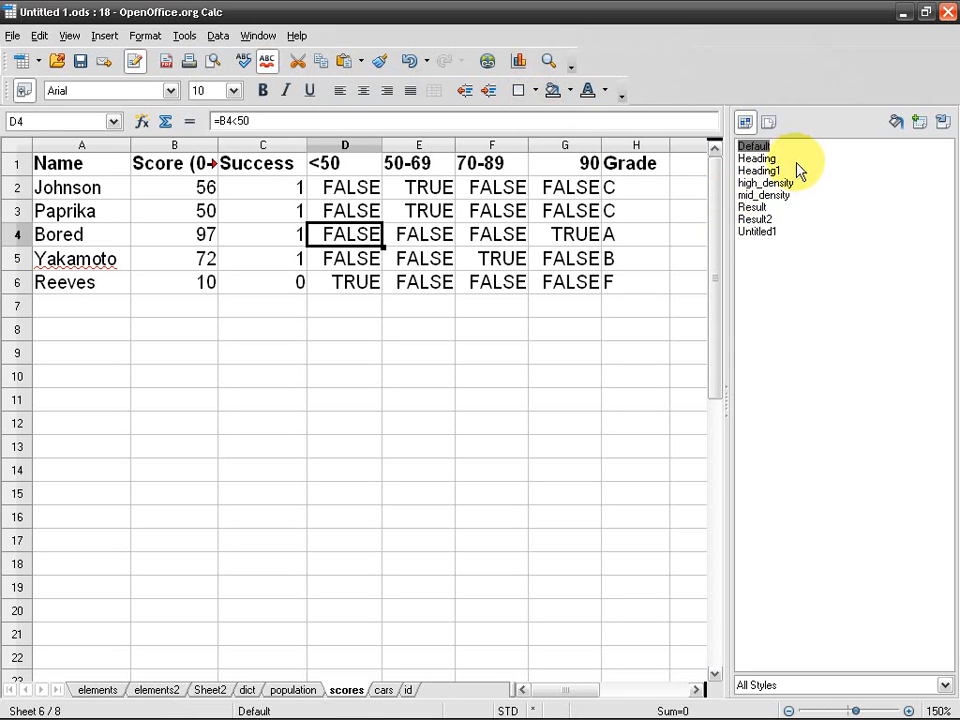
Modify the myStyle page style so that its header is on, keeping the same content on left and right pages
left_click(768, 122)
right_click(755, 158)
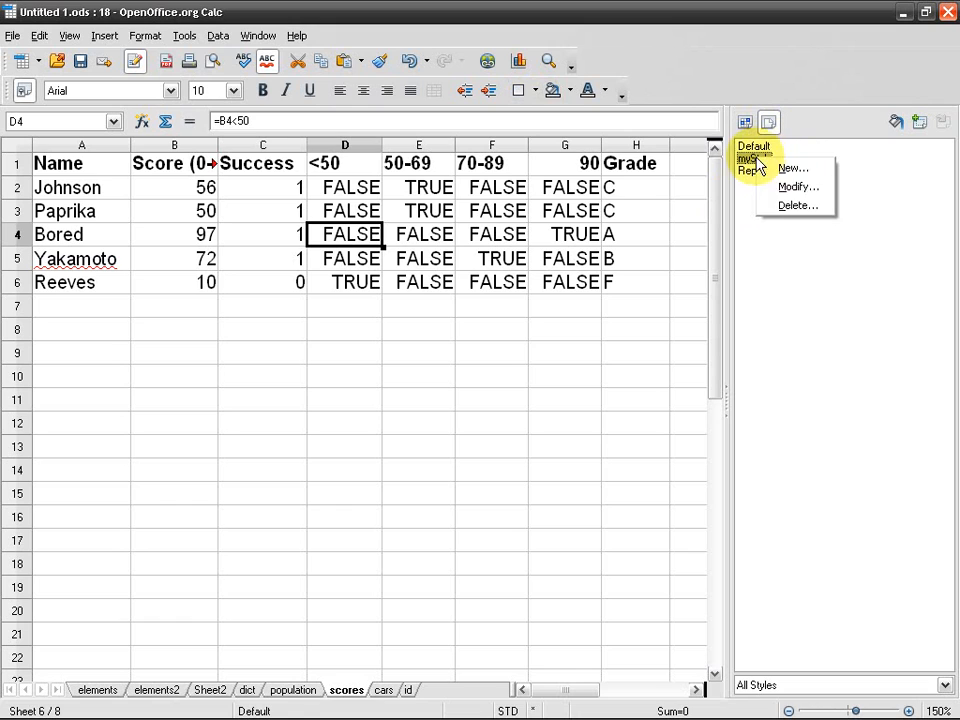
left_click(800, 188)
left_click(440, 292)
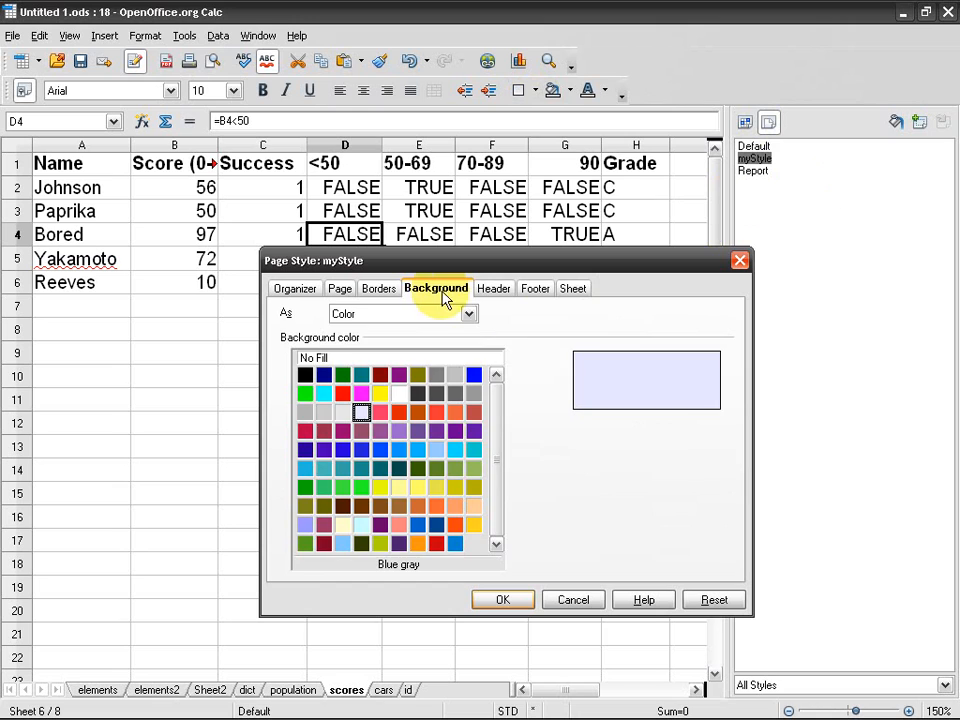
left_click(494, 289)
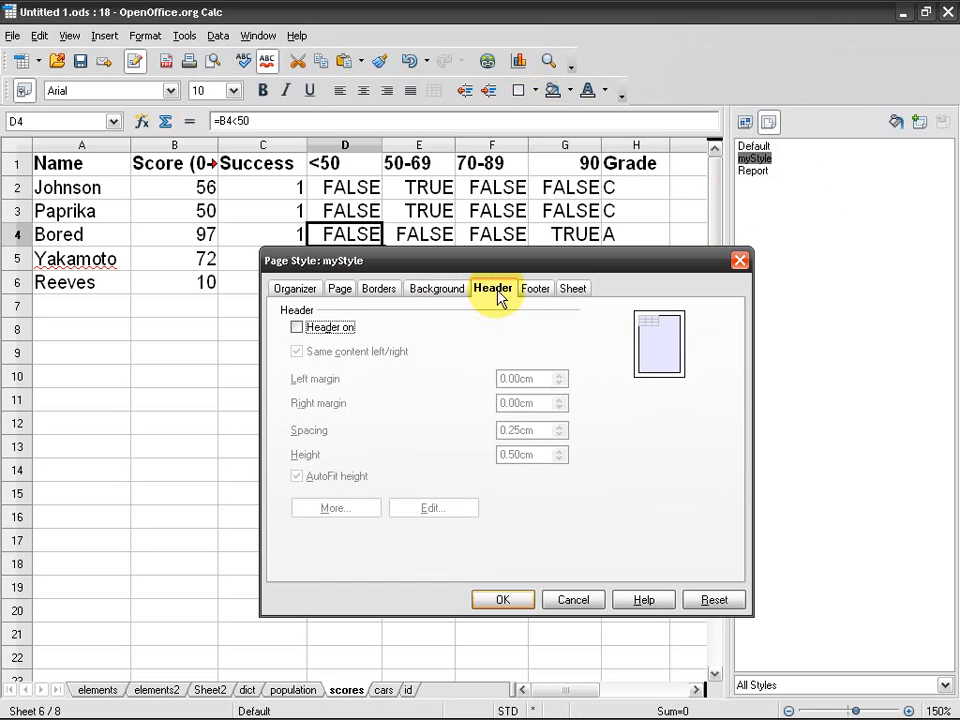
left_click(325, 327)
left_click_drag(447, 261, 428, 261)
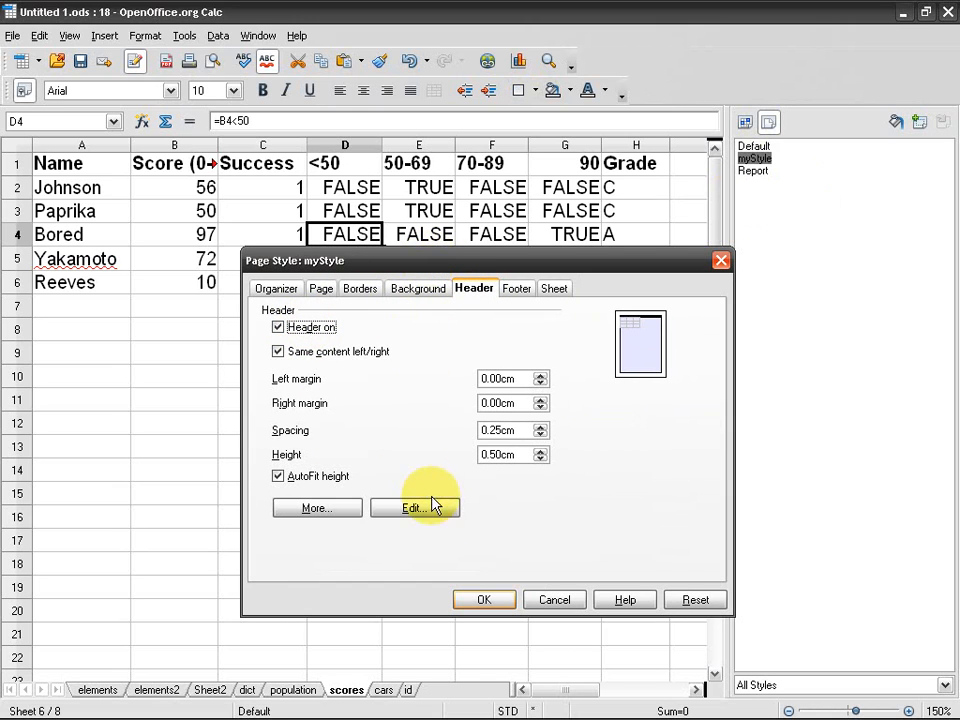
left_click(360, 352)
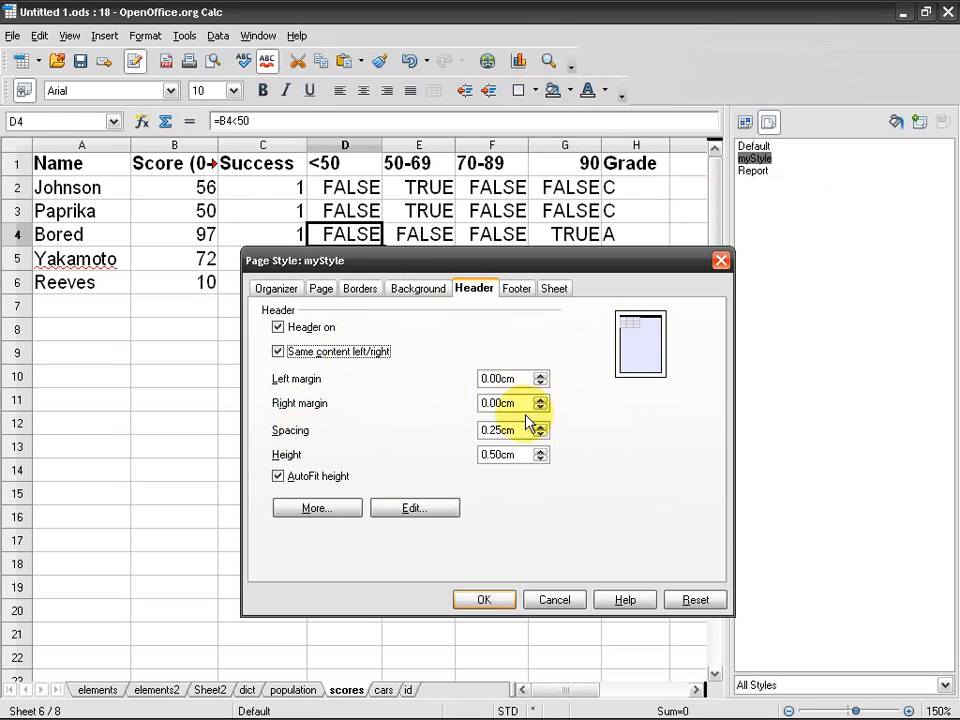
Give the myStyle header an outer border only with a 0.50 pt line and accept the border settings
left_click(316, 508)
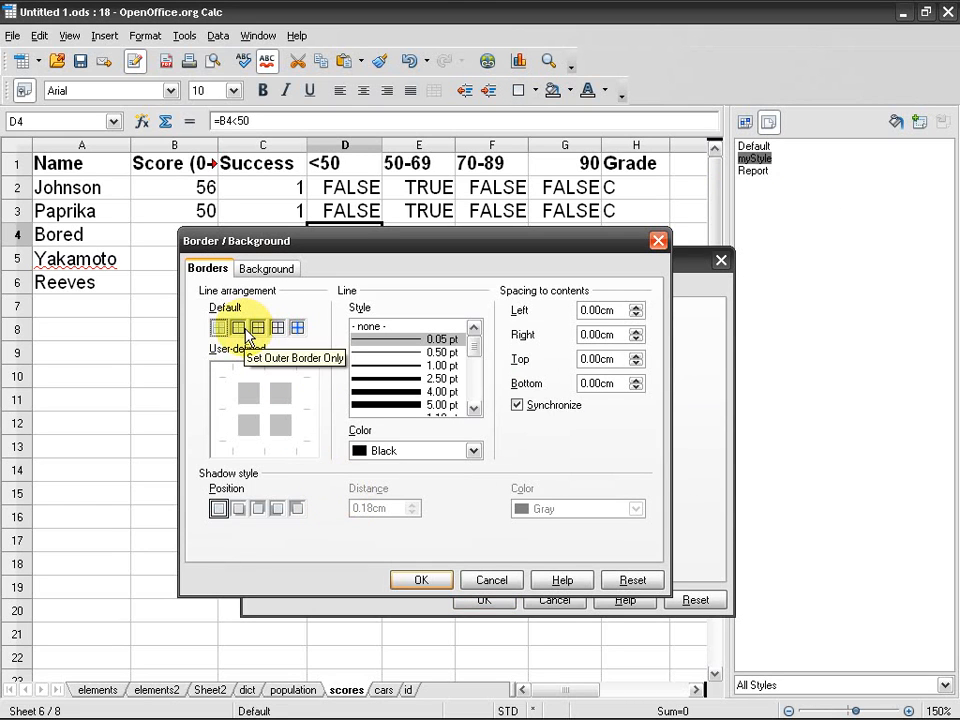
left_click(240, 328)
left_click(224, 411)
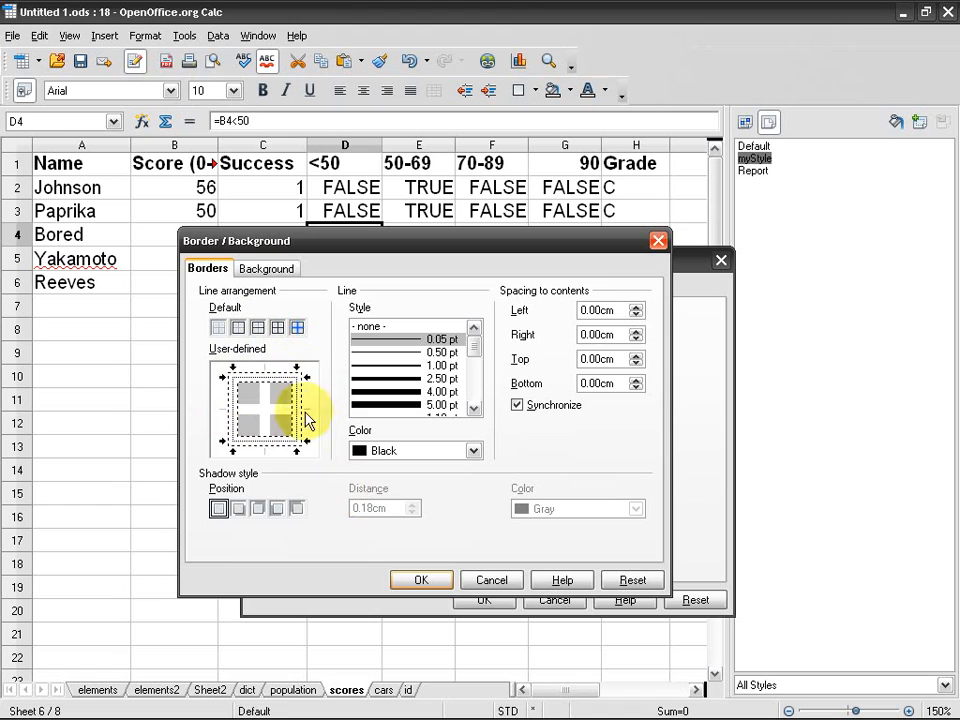
left_click(240, 327)
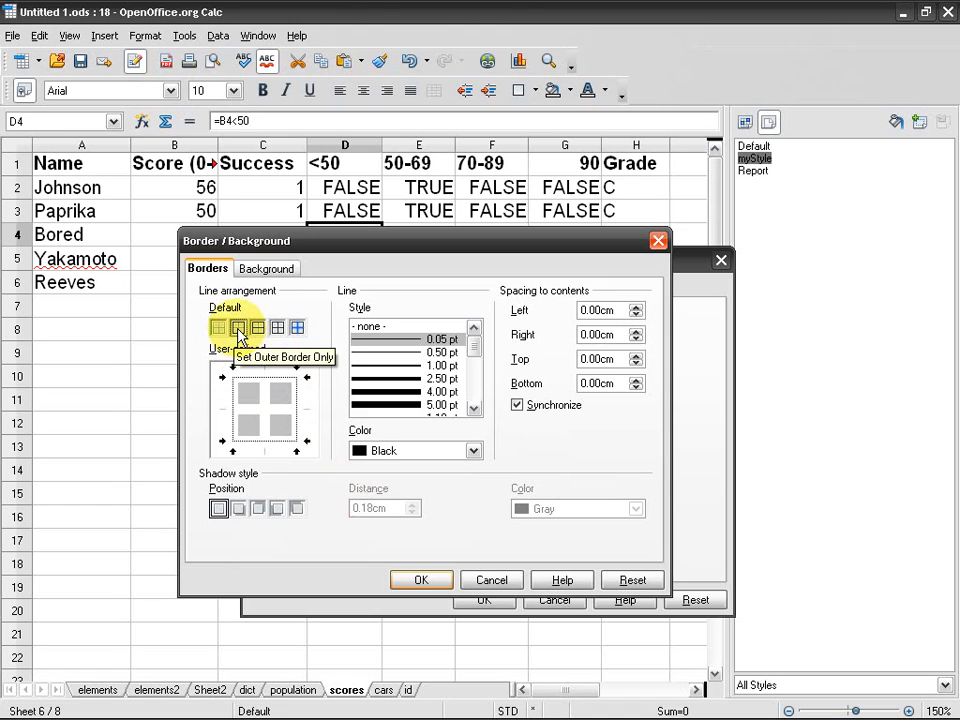
left_click(430, 353)
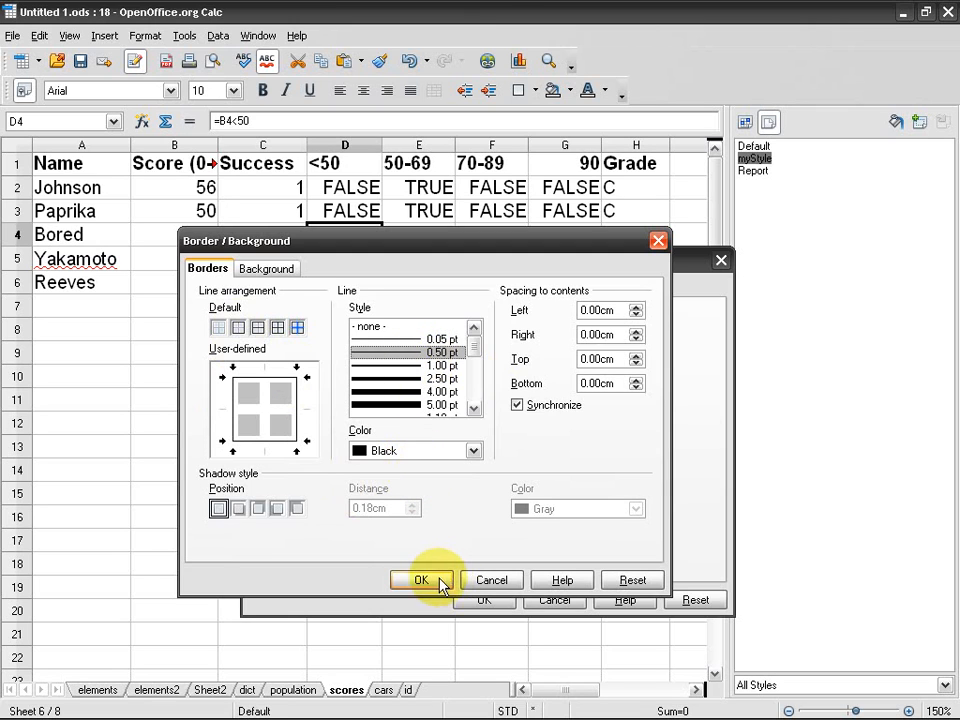
left_click(276, 270)
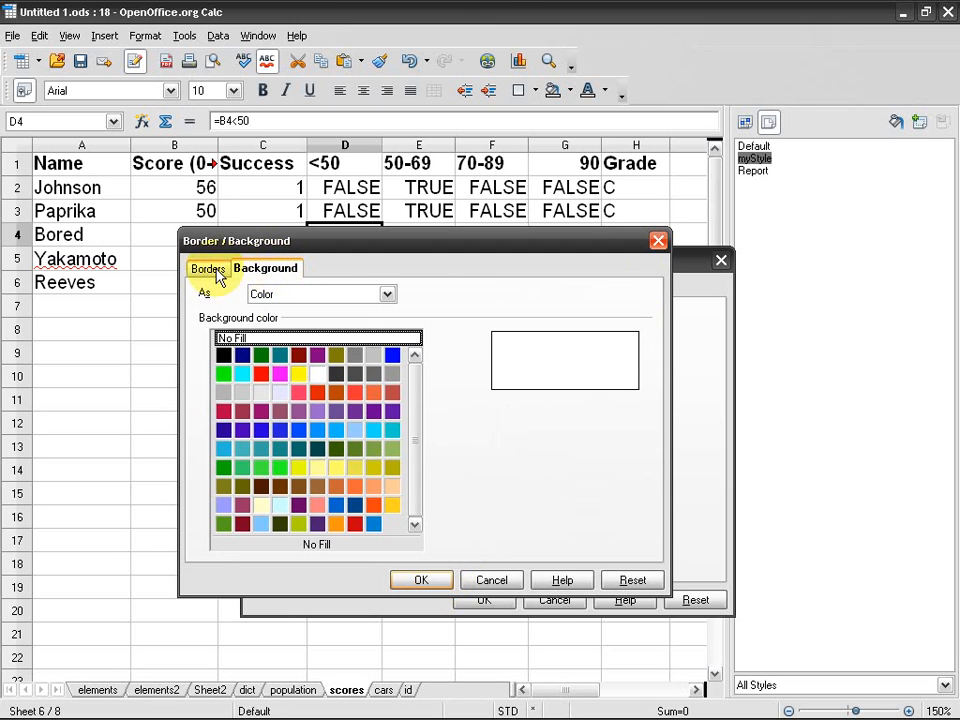
left_click(212, 270)
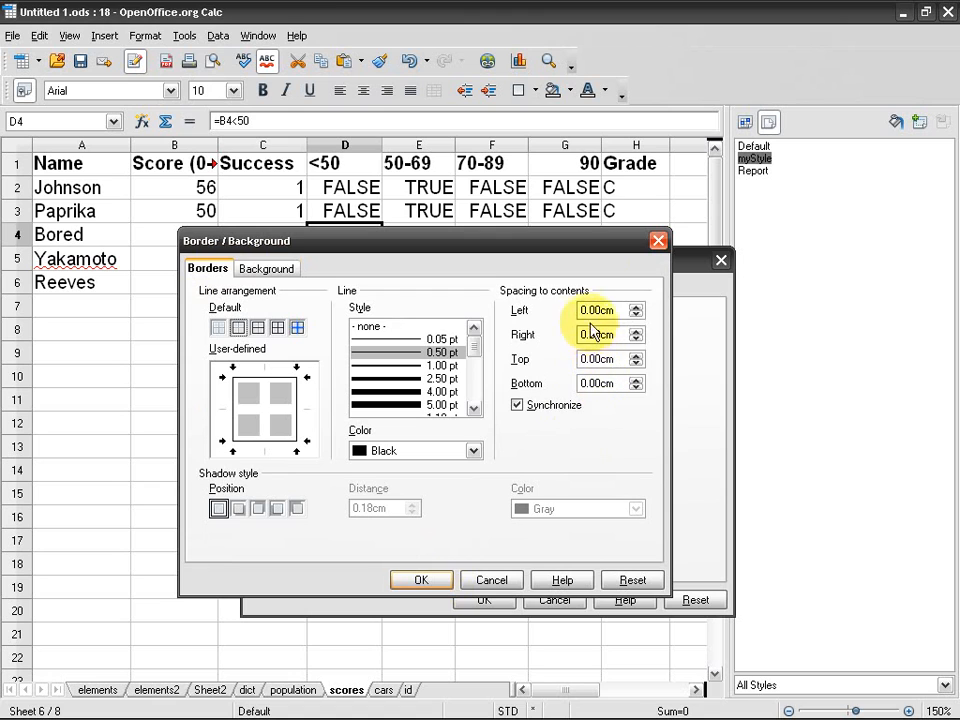
left_click(421, 582)
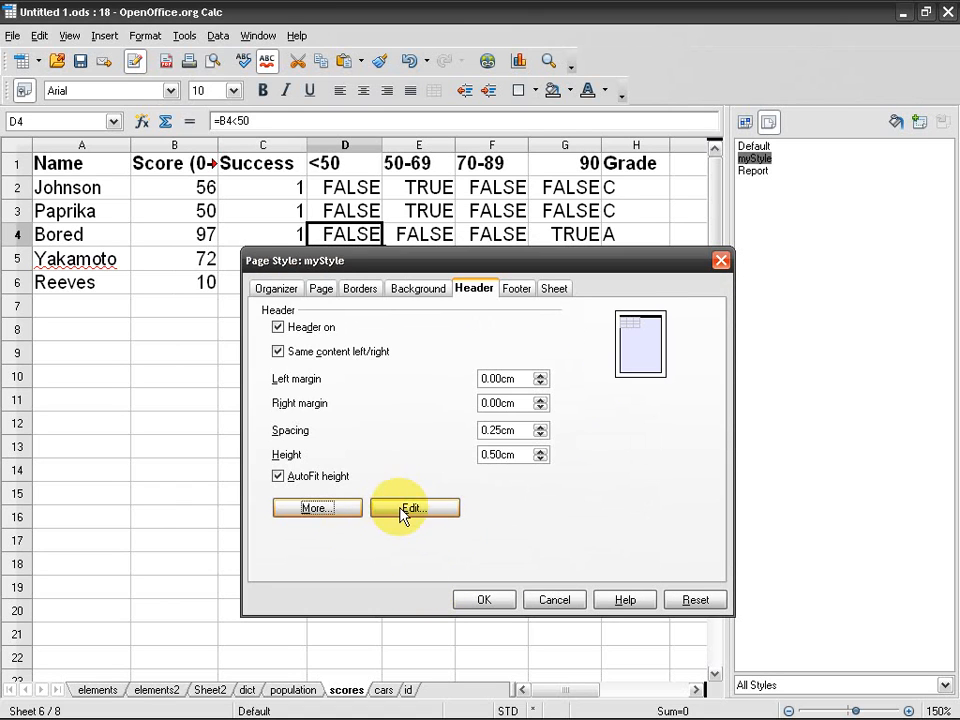
Open the myStyle header's contents for editing, view the predefined headers and place the cursor in the center area
left_click(404, 510)
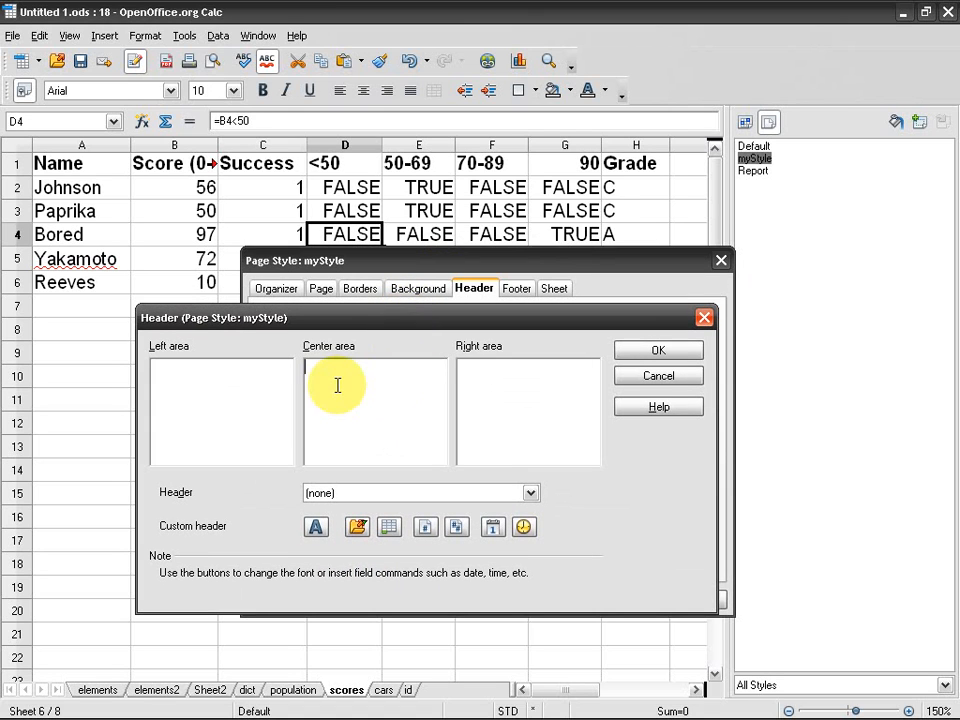
left_click_drag(422, 320, 400, 346)
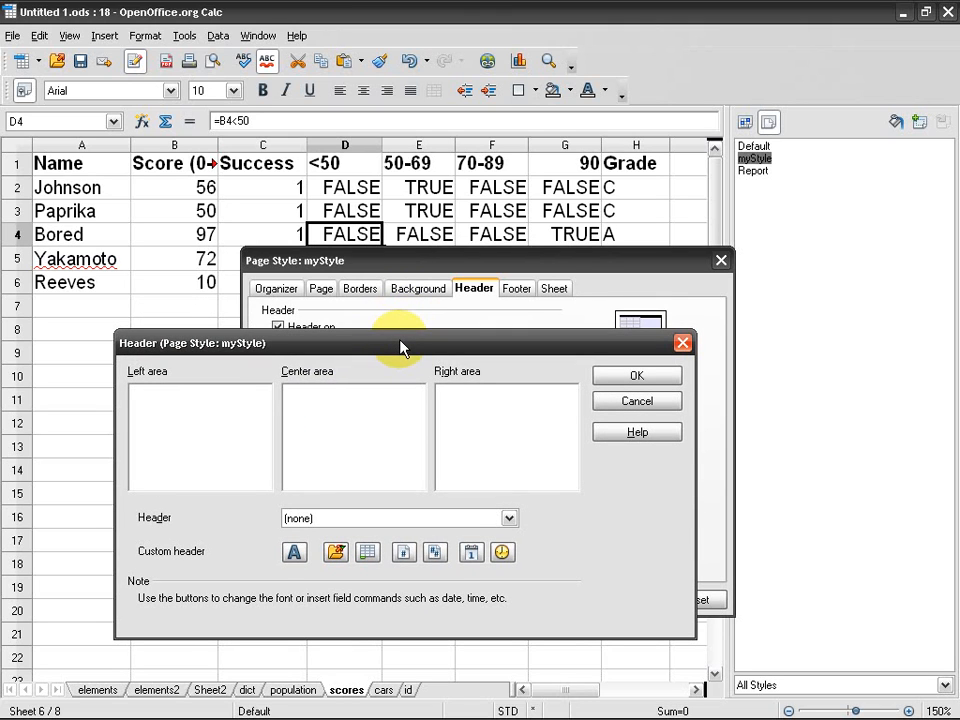
left_click(509, 518)
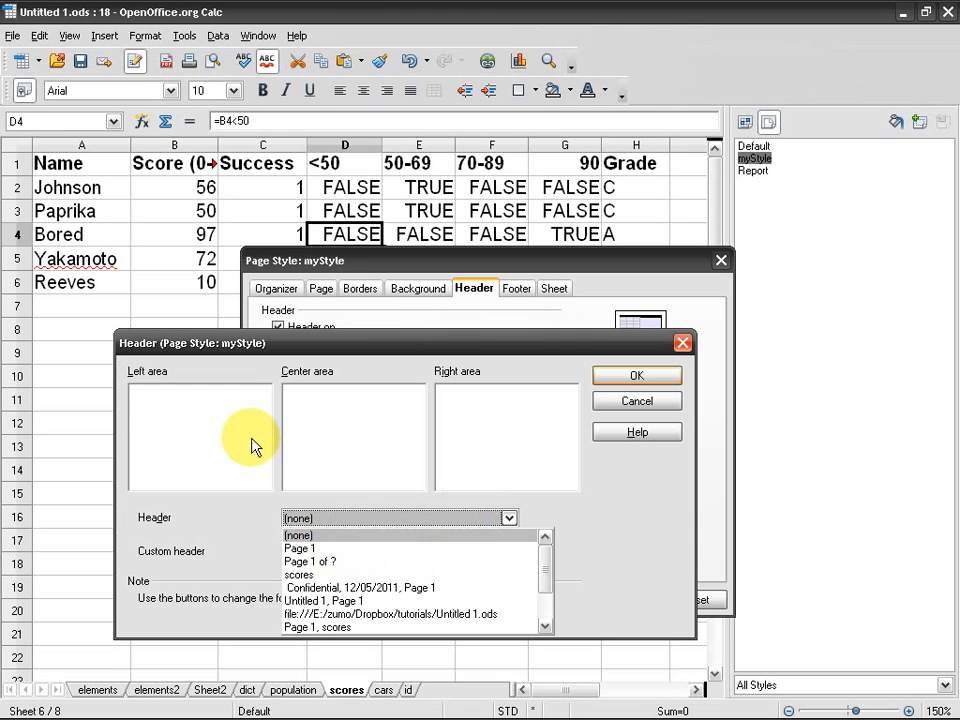
left_click(336, 422)
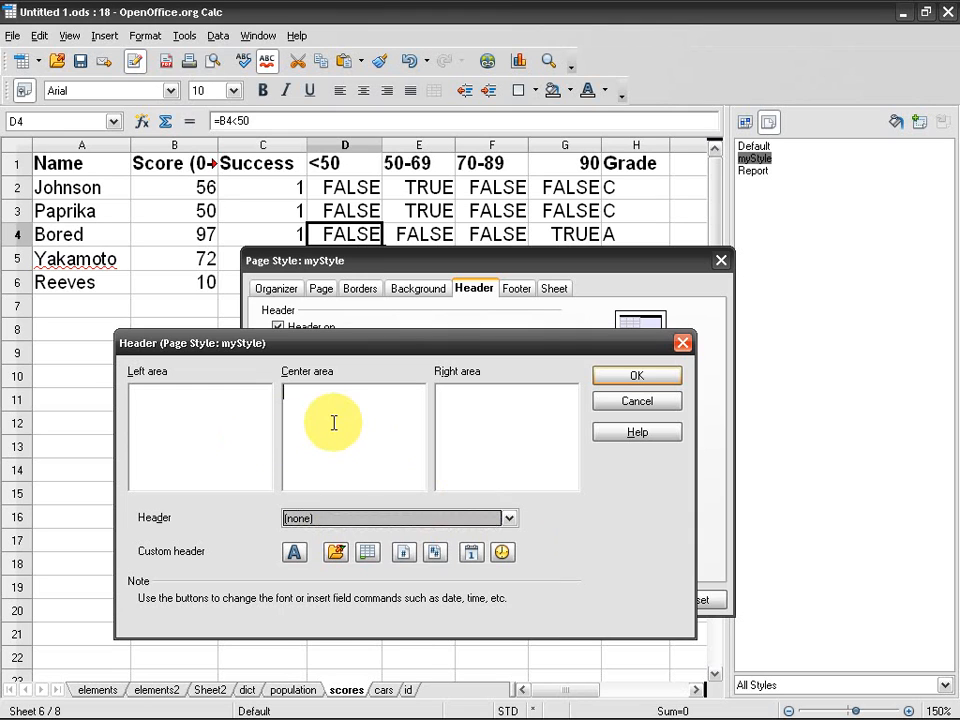
Try the predefined header "Page 1 of ?" and highlight its page fields in the center area
left_click(336, 554)
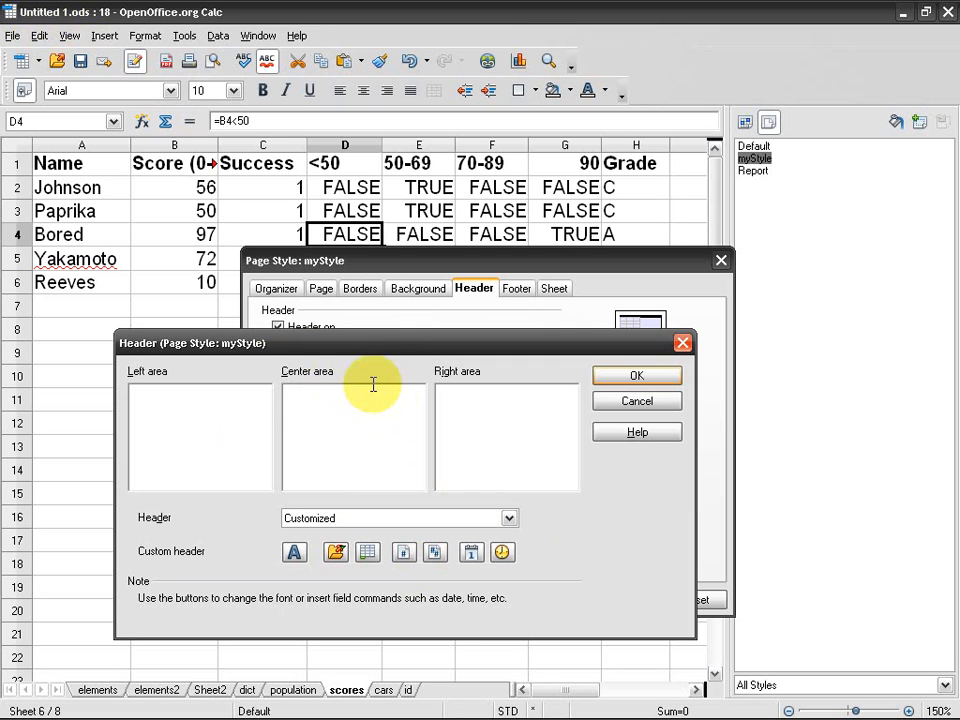
left_click(441, 517)
scroll(441, 545, "up", 3)
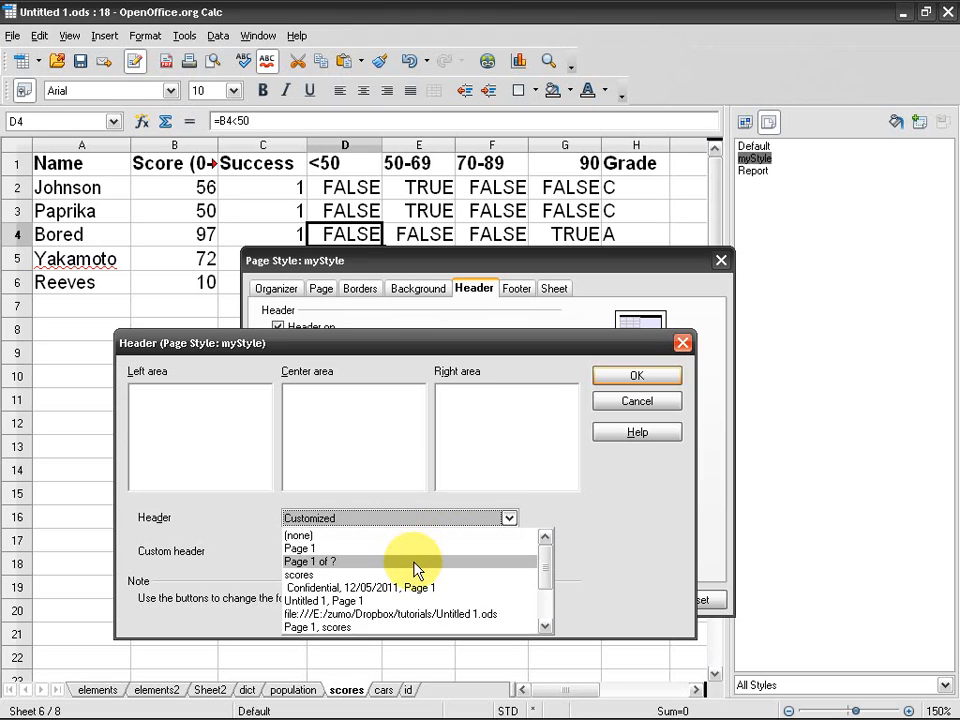
left_click(414, 561)
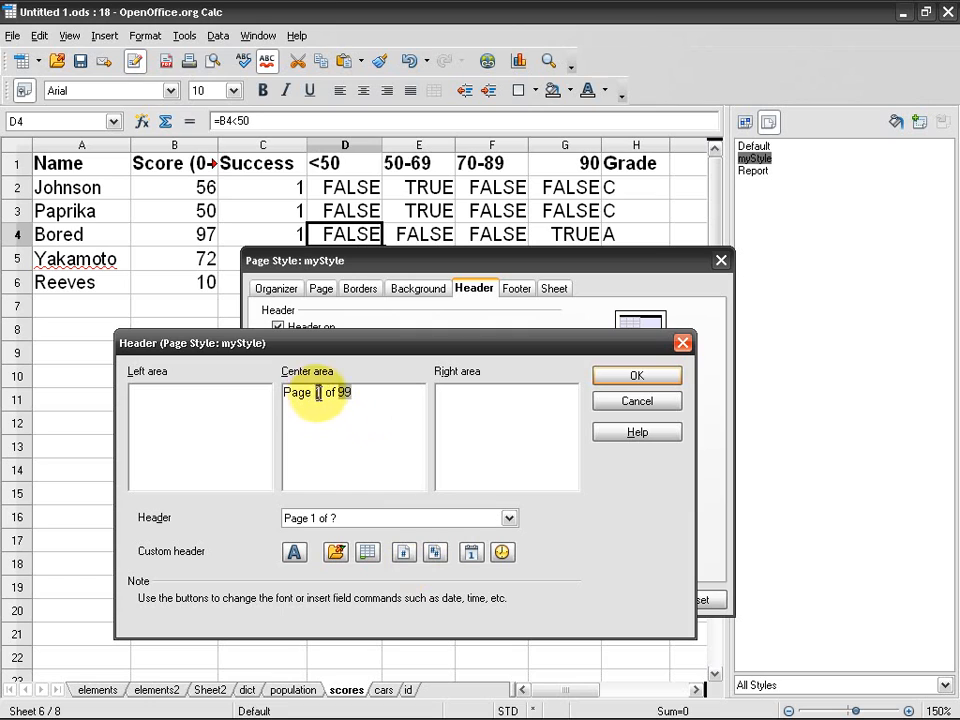
mouse_move(321, 393)
left_mouse_down()
mouse_move(351, 393)
mouse_move(327, 392)
left_mouse_up()
left_click_drag(318, 392, 345, 393)
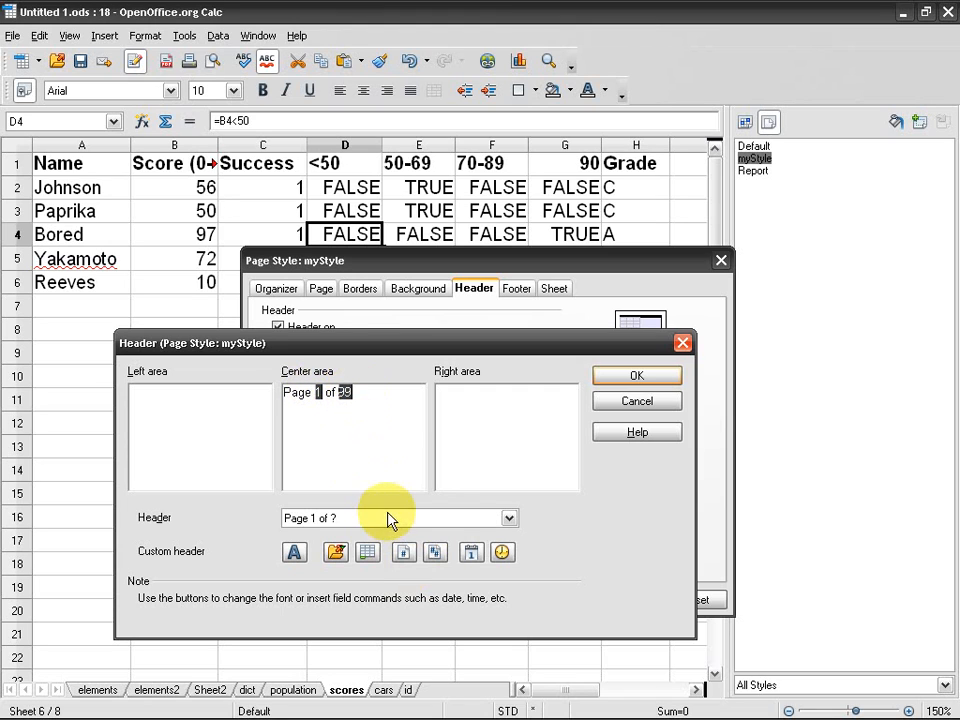
Try the predefined header "Confidential, 12/05/2011, Page 1" and reset the header to (none)
left_click(453, 519)
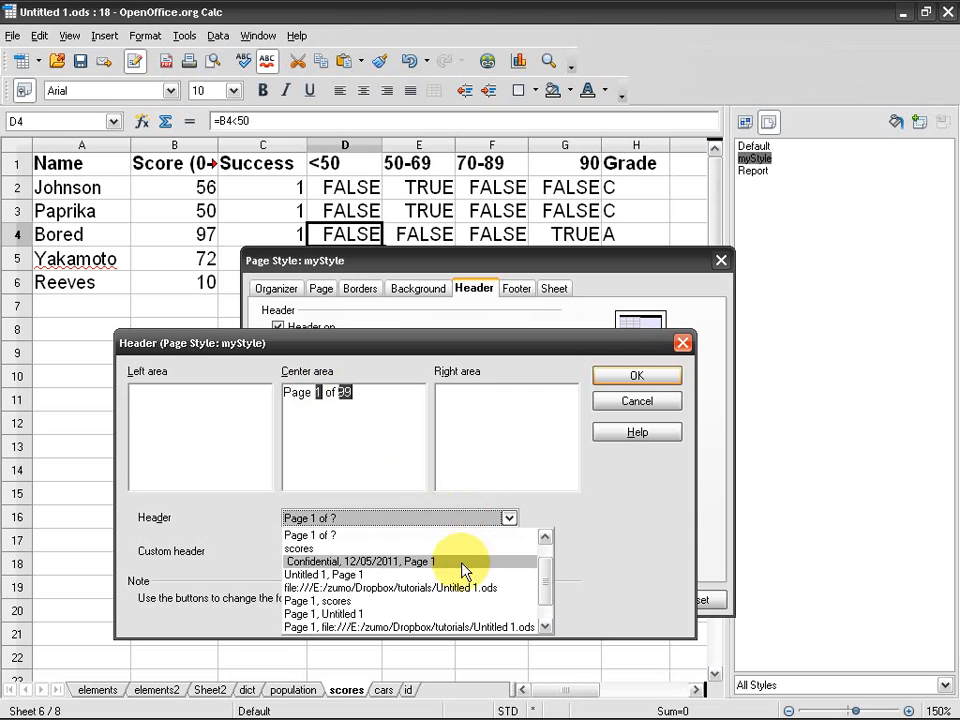
scroll(461, 568, "up", 1)
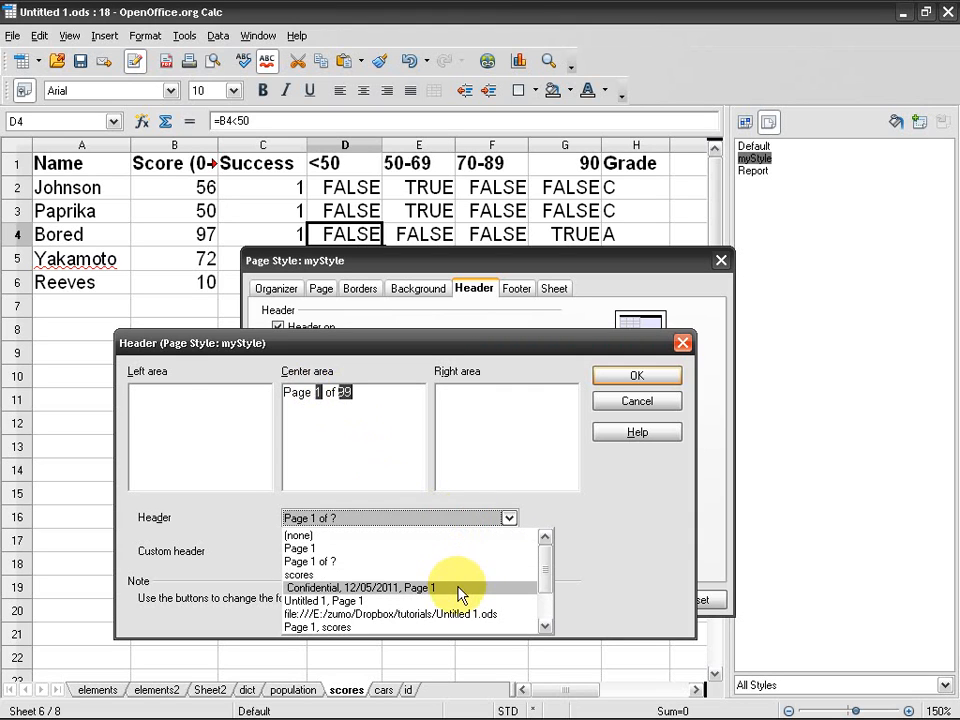
left_click(457, 588)
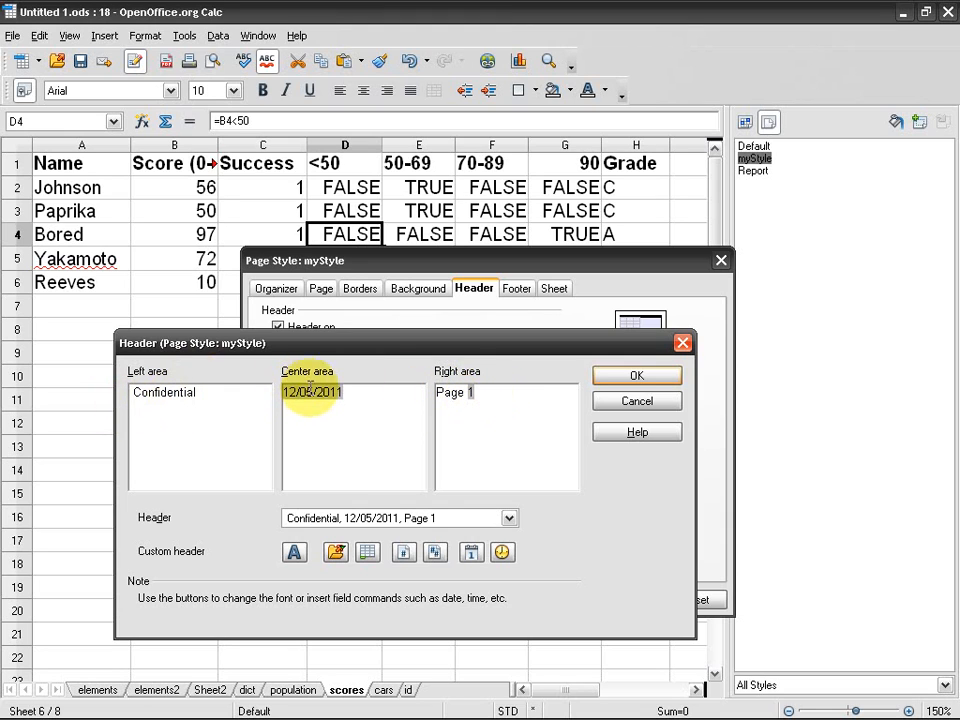
left_click(509, 517)
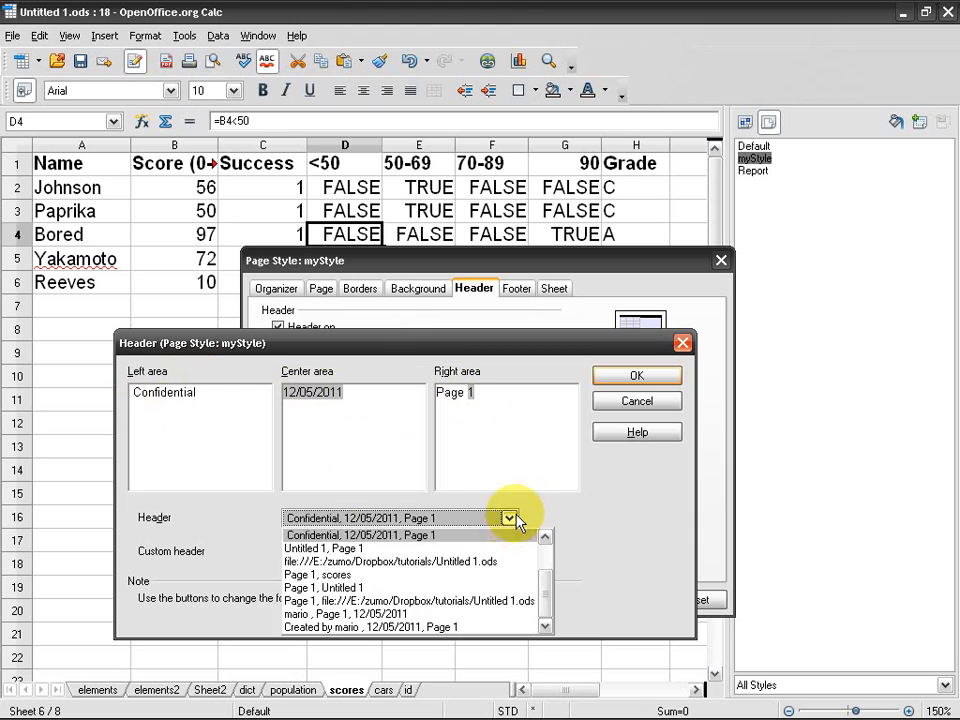
scroll(380, 545, "up", 2)
left_click(384, 533)
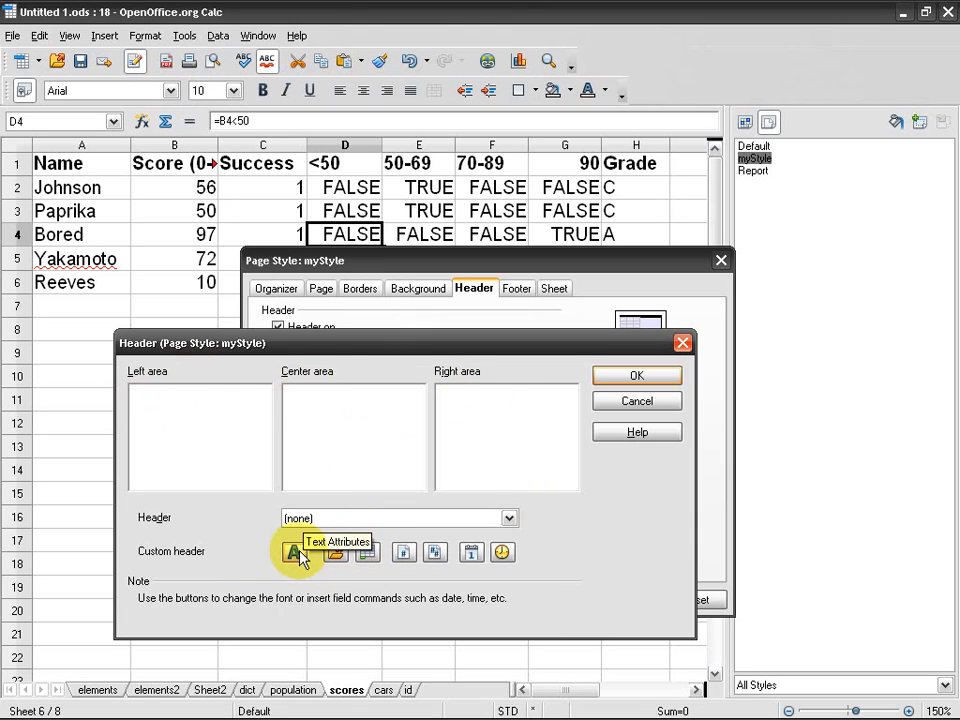
Try the sheet name field in the header's left area and center area, clearing both areas again
left_click(368, 556)
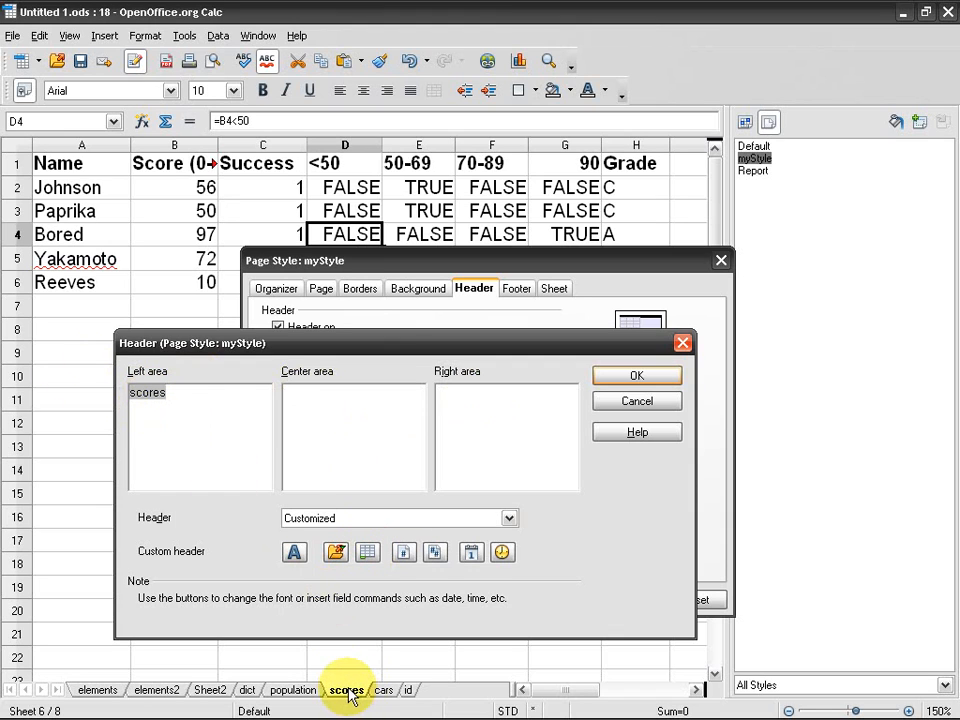
left_click(336, 422)
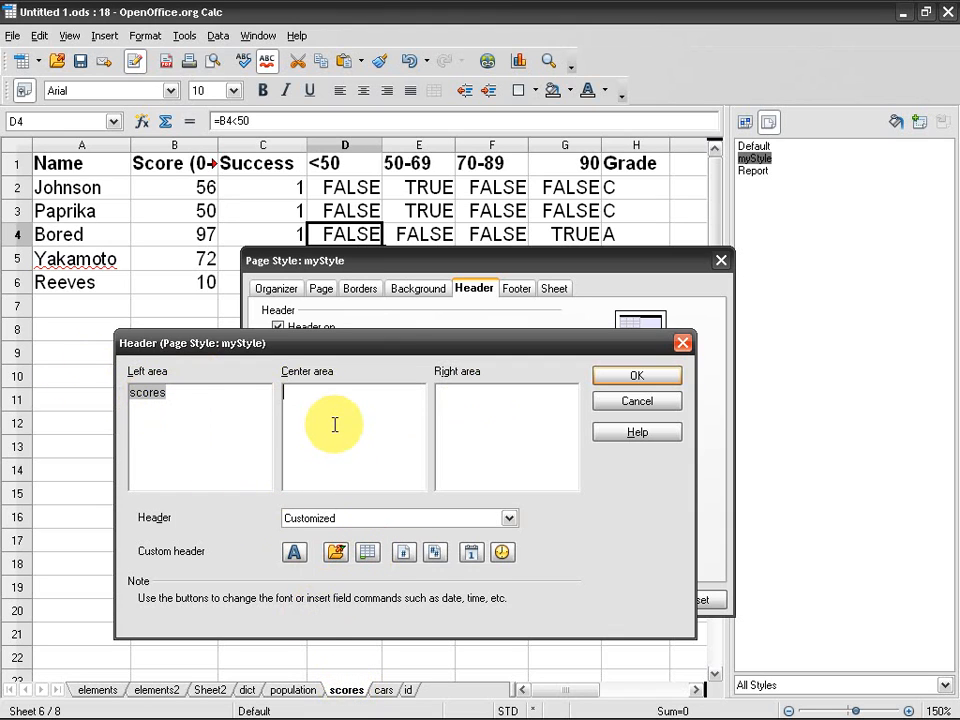
left_click(368, 554)
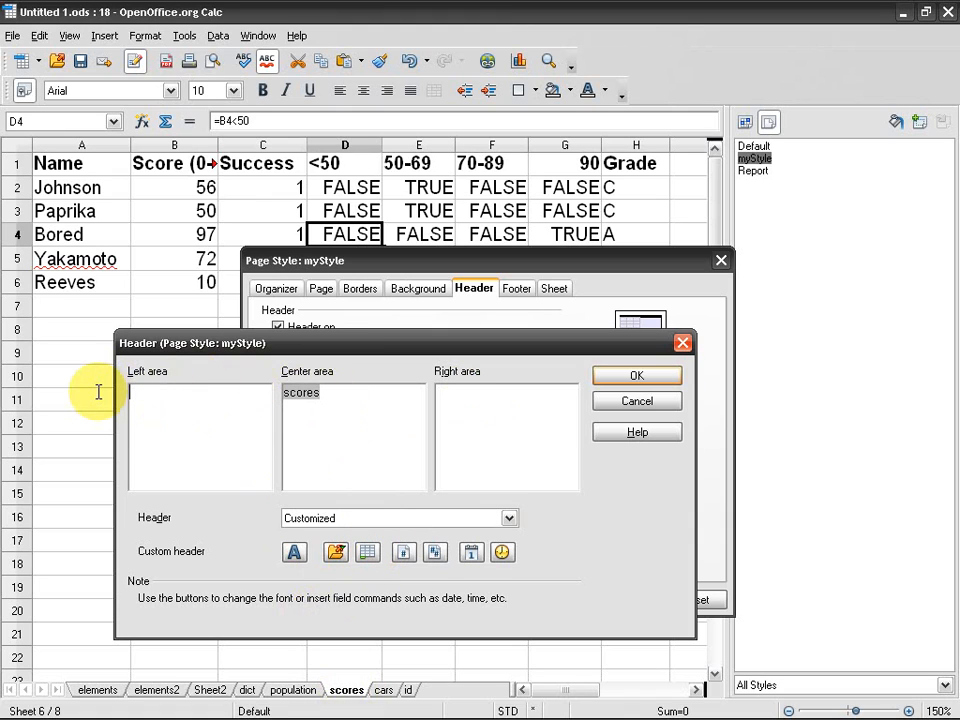
left_click(475, 394)
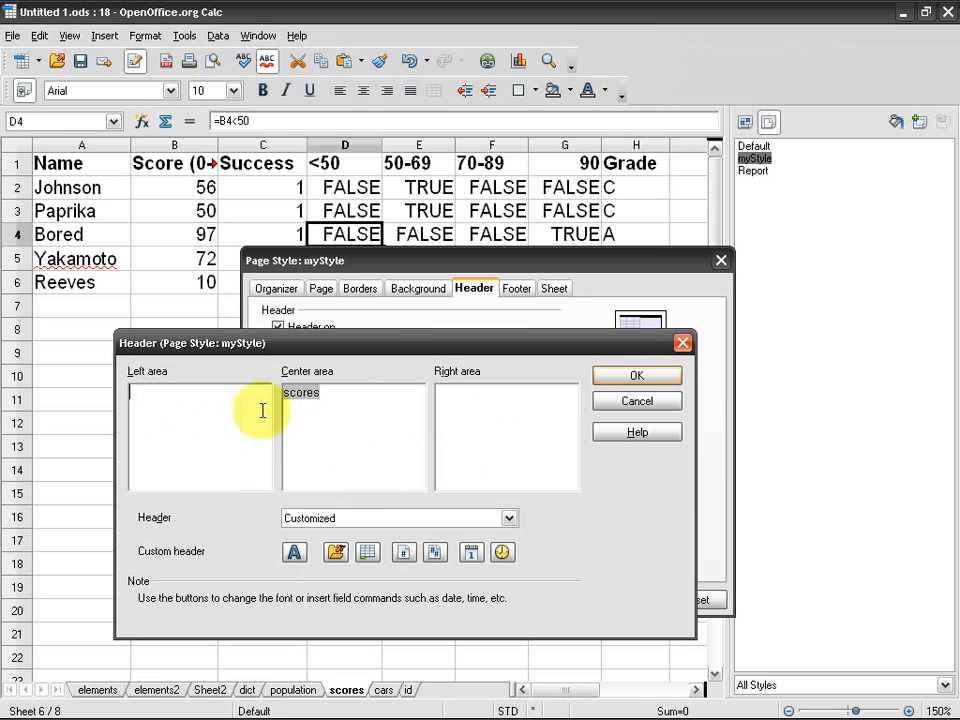
left_click_drag(320, 395, 261, 394)
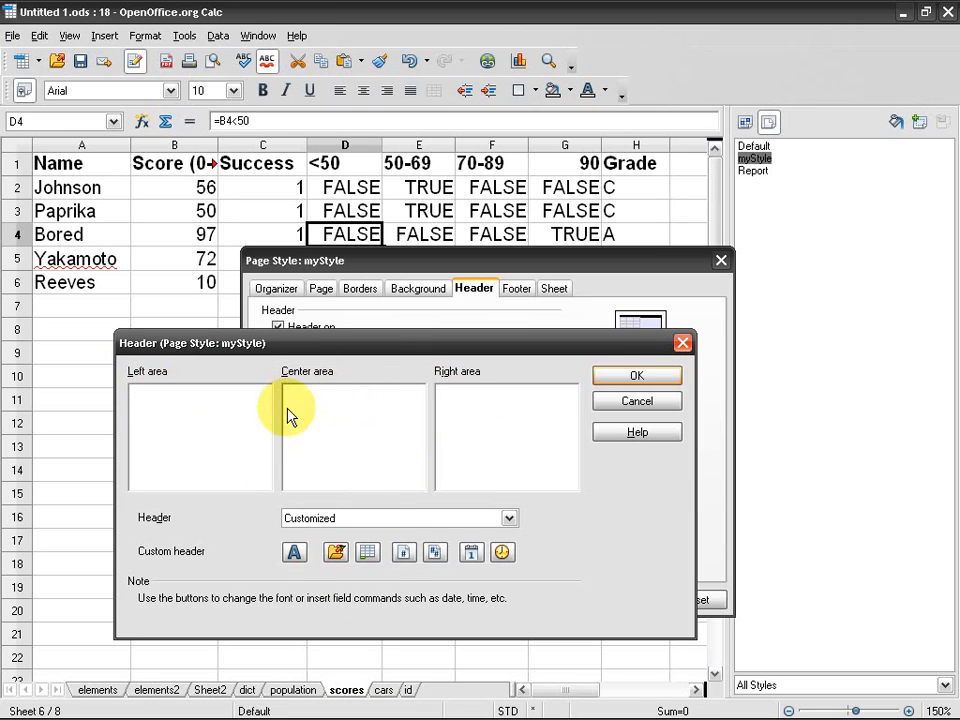
Compose "Page 1 of 99" in the header's center area using the page number and page count fields
left_click(403, 553)
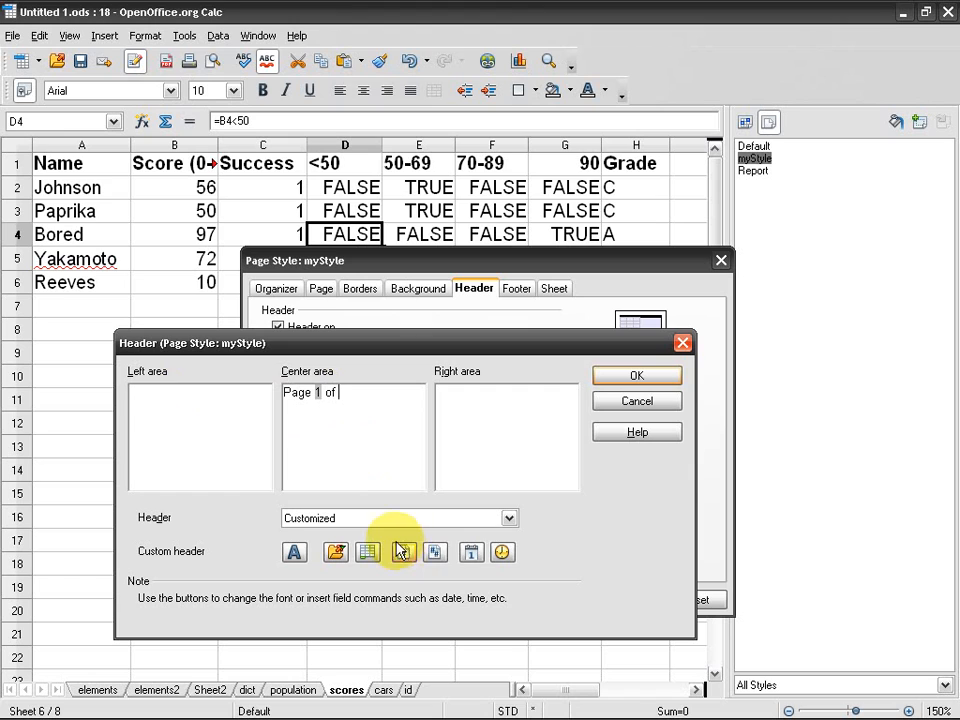
left_click(434, 553)
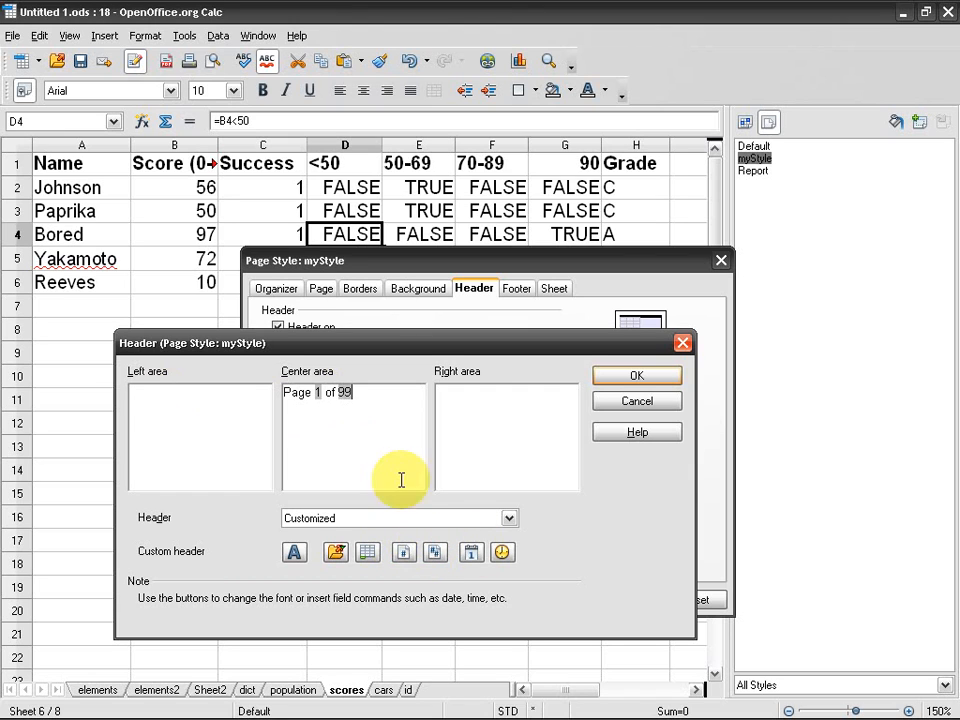
Replace the custom header with the predefined "Page 1 of ?" and delete its text from the center area
left_click(504, 519)
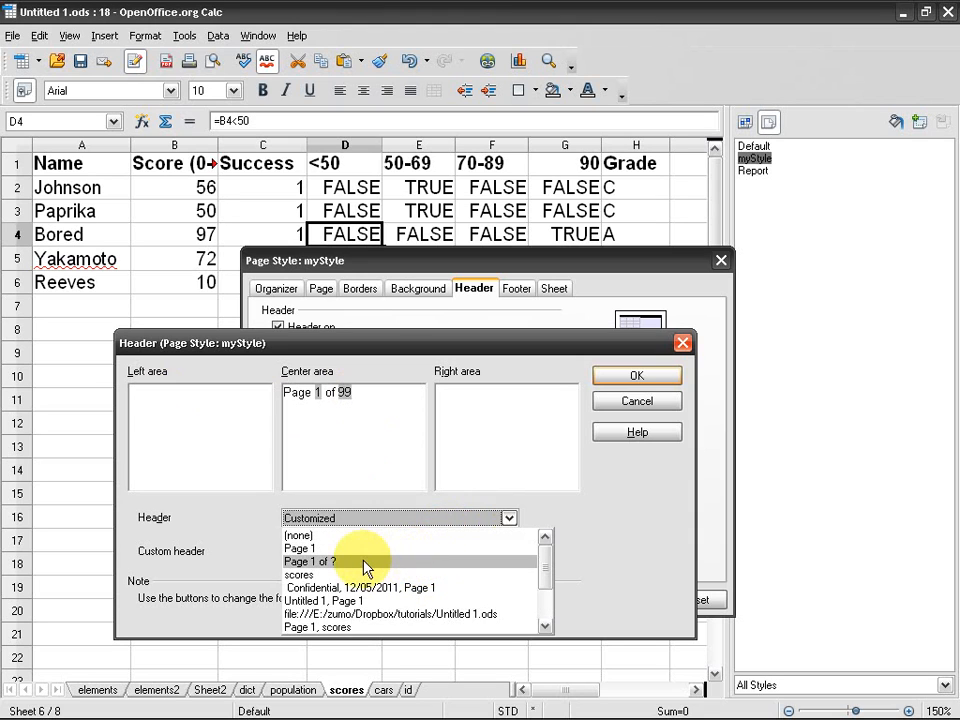
left_click(365, 562)
left_click_drag(386, 407, 217, 383)
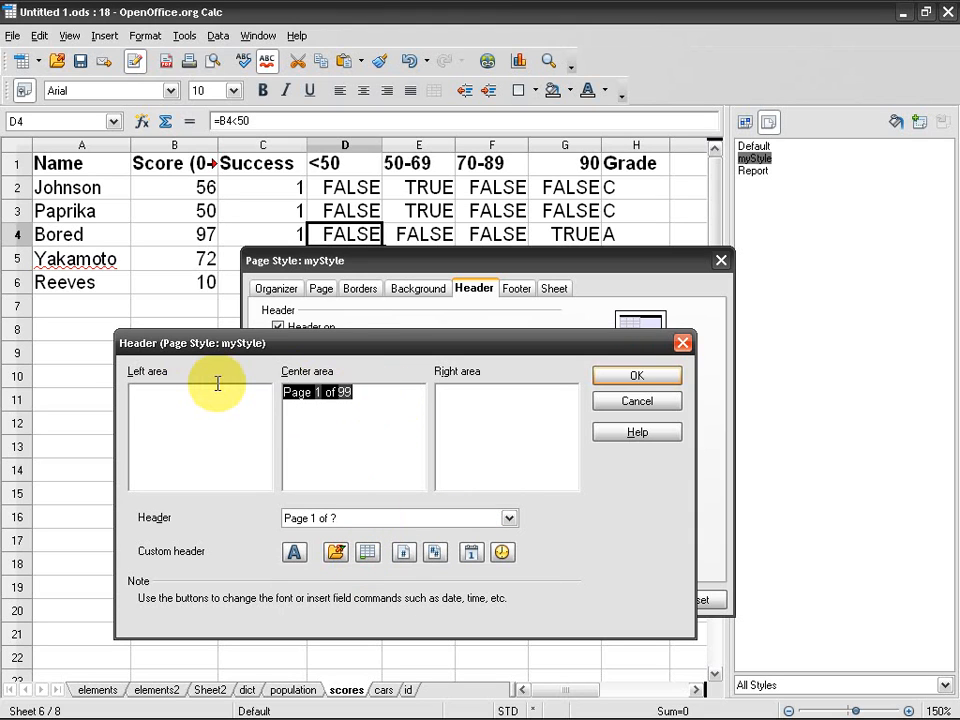
key("Delete")
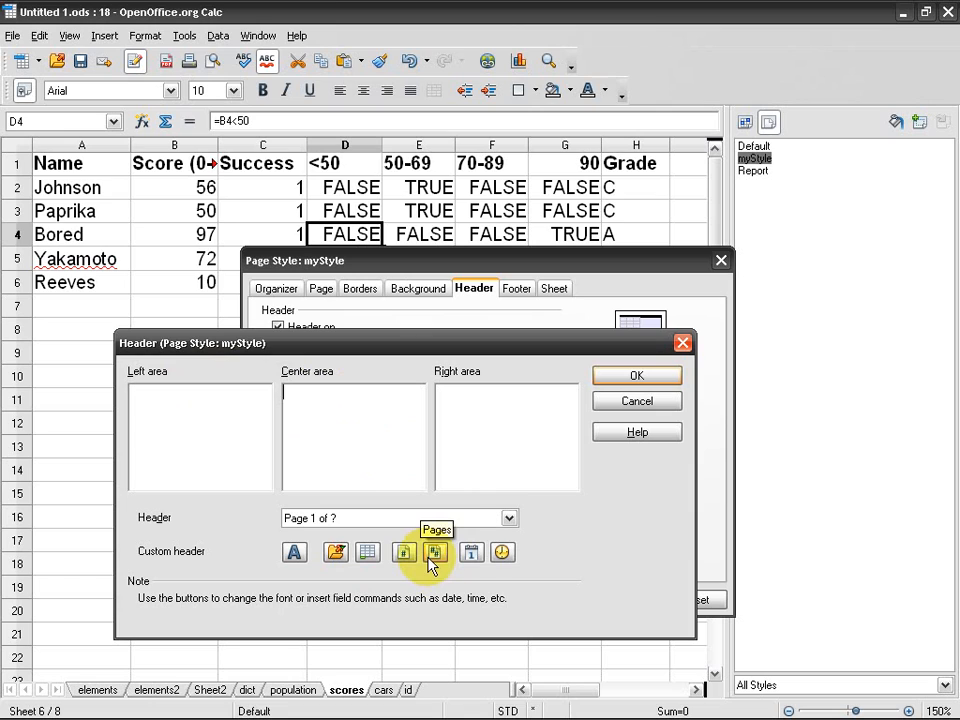
Try the date and time fields in the header's center area and the predefined header combining "Created by" author, date and page number
left_click(470, 553)
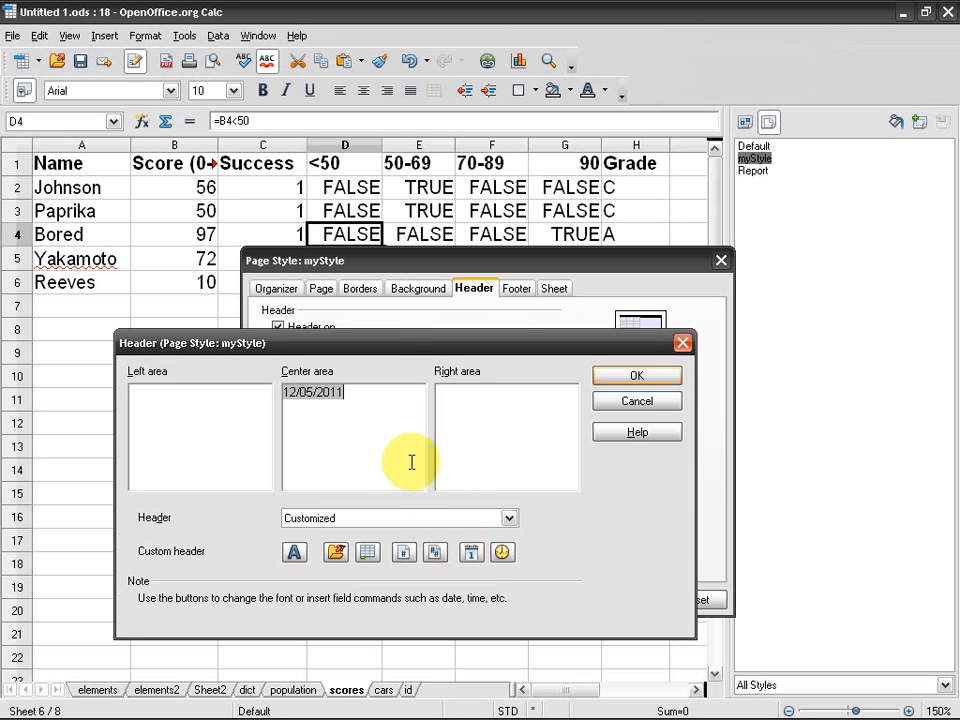
key("BackSpace")
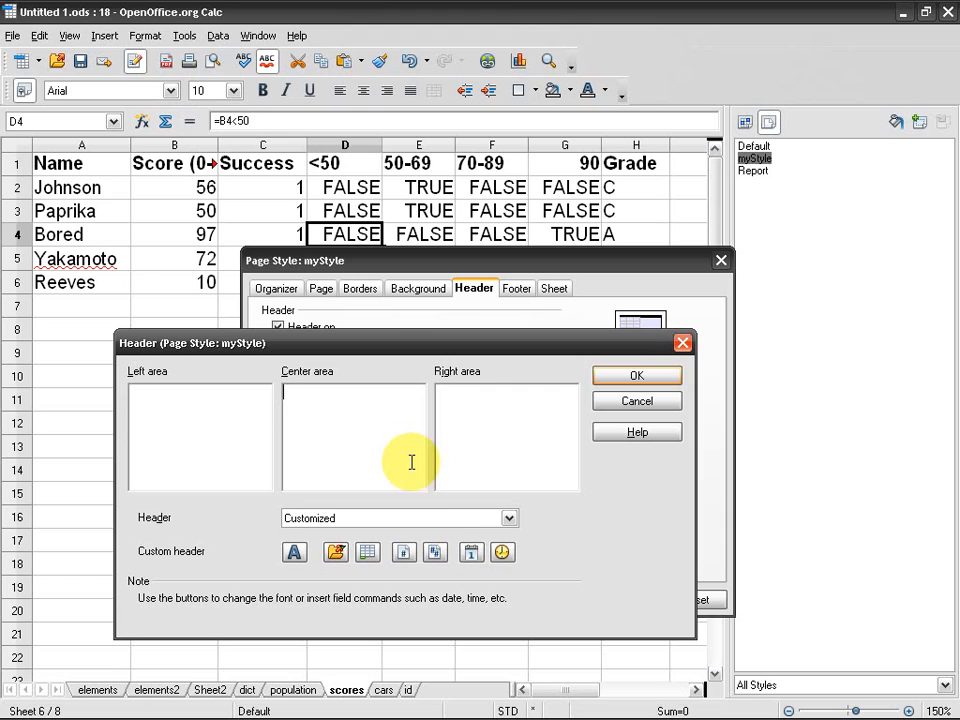
left_click(505, 556)
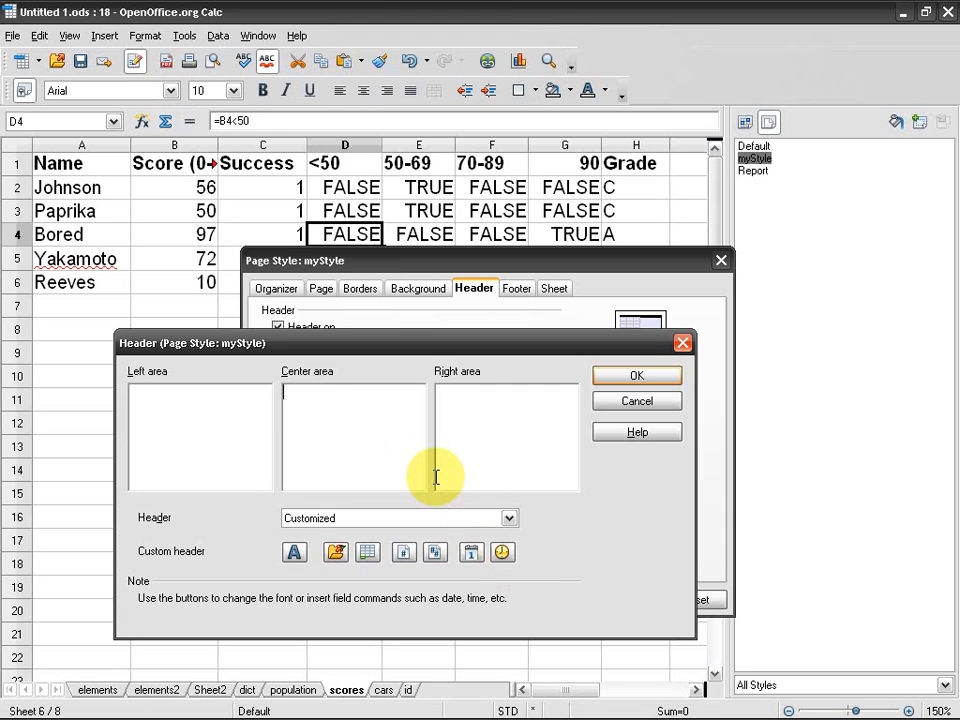
left_click(509, 518)
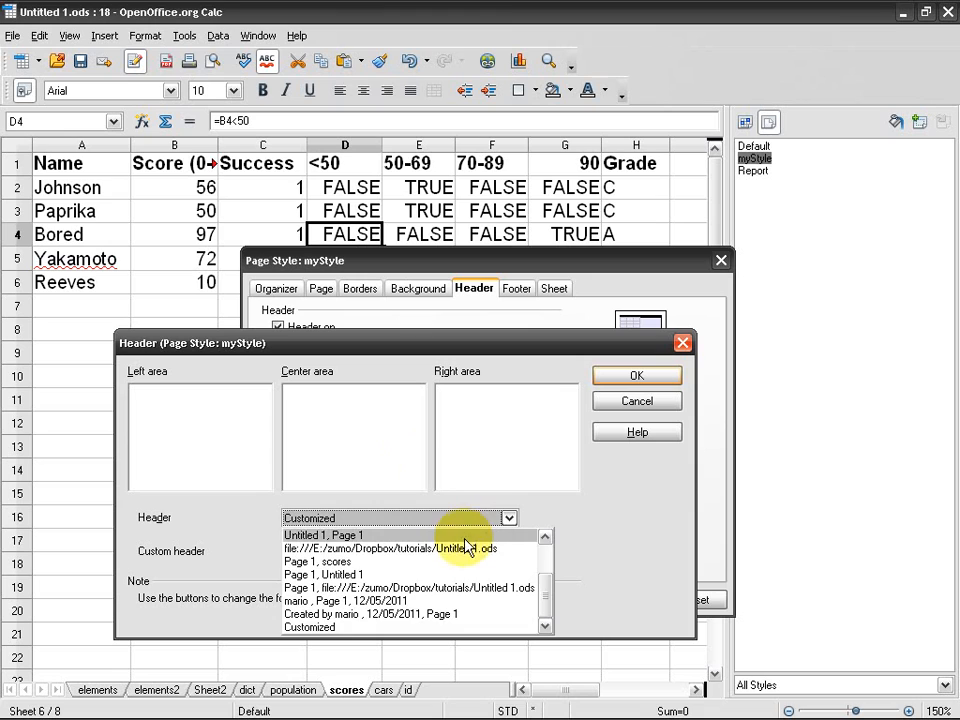
left_click(365, 614)
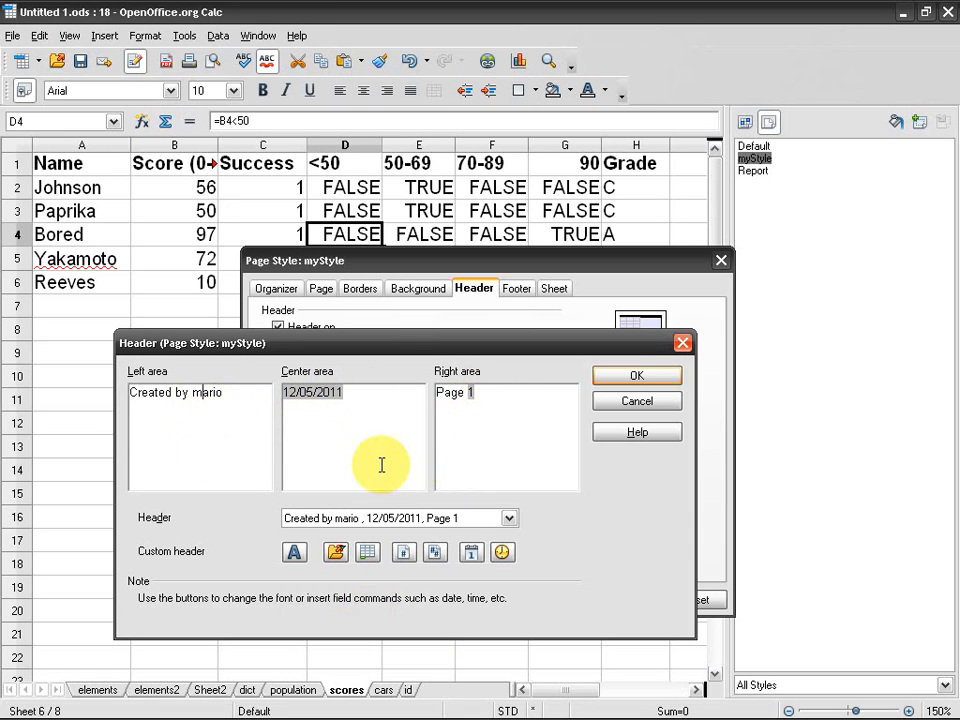
Set the header to the predefined "Page 1, Untitled 1" and apply the changes to myStyle
left_click(490, 519)
scroll(468, 618, "up", 1)
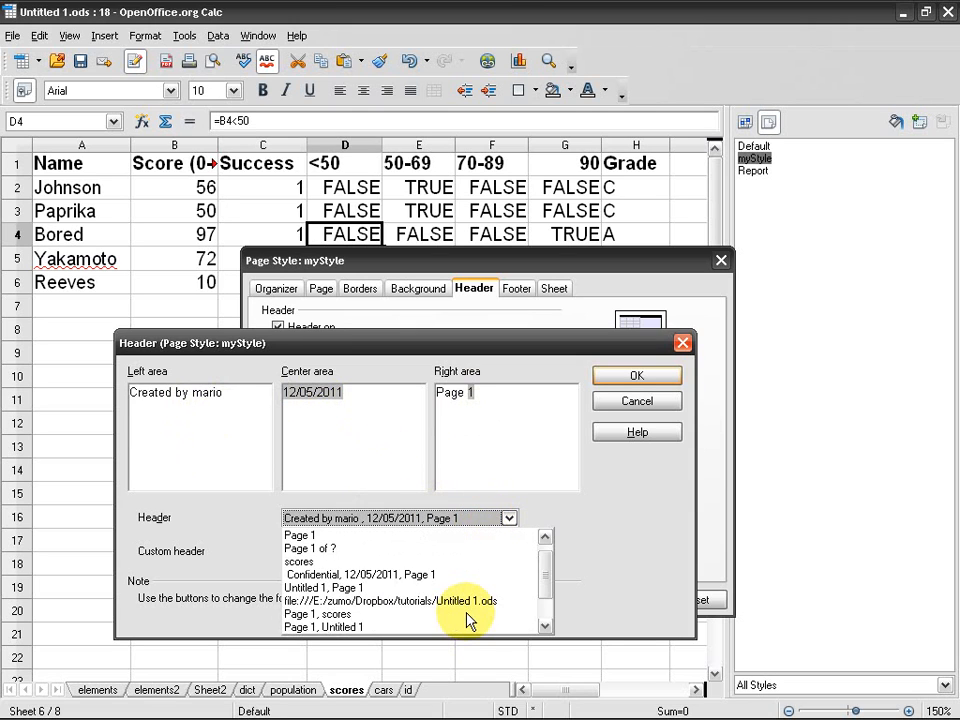
scroll(468, 618, "down", 1)
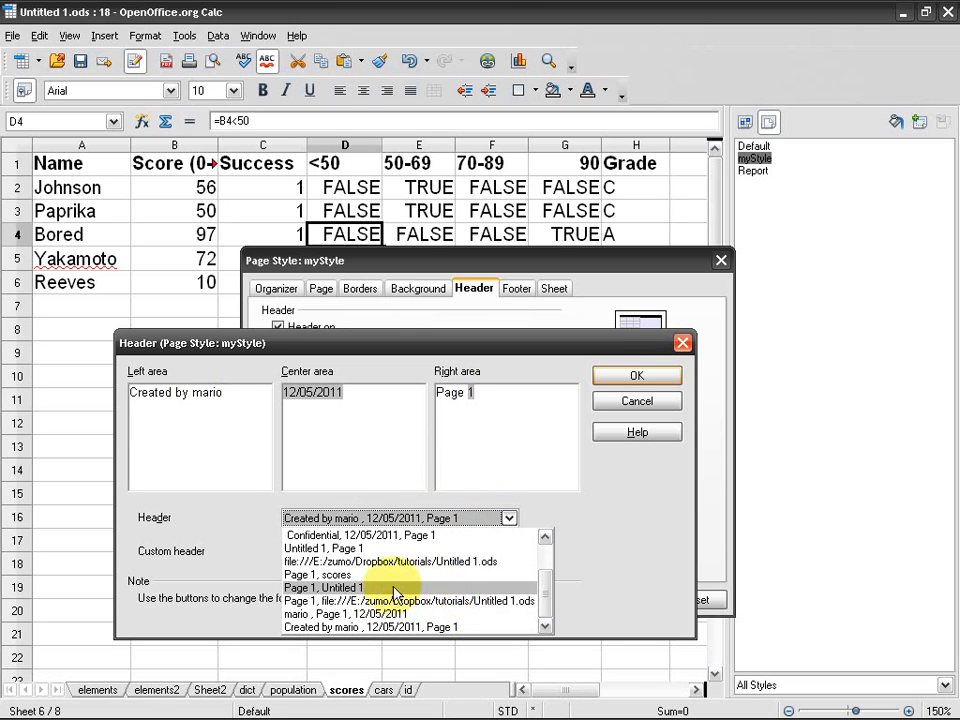
left_click(325, 589)
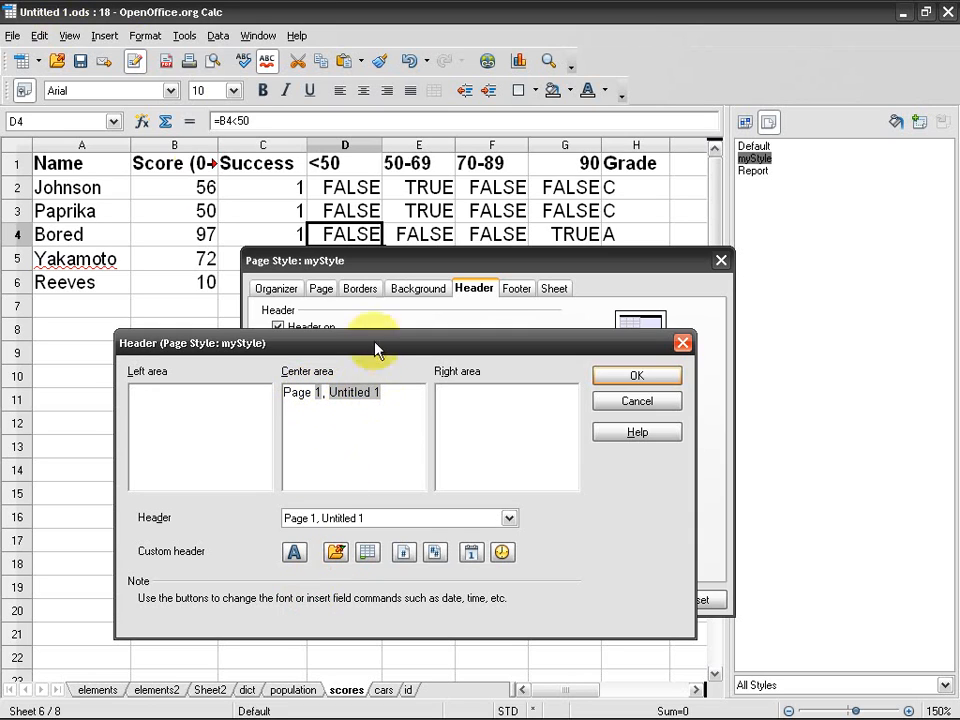
left_click(634, 377)
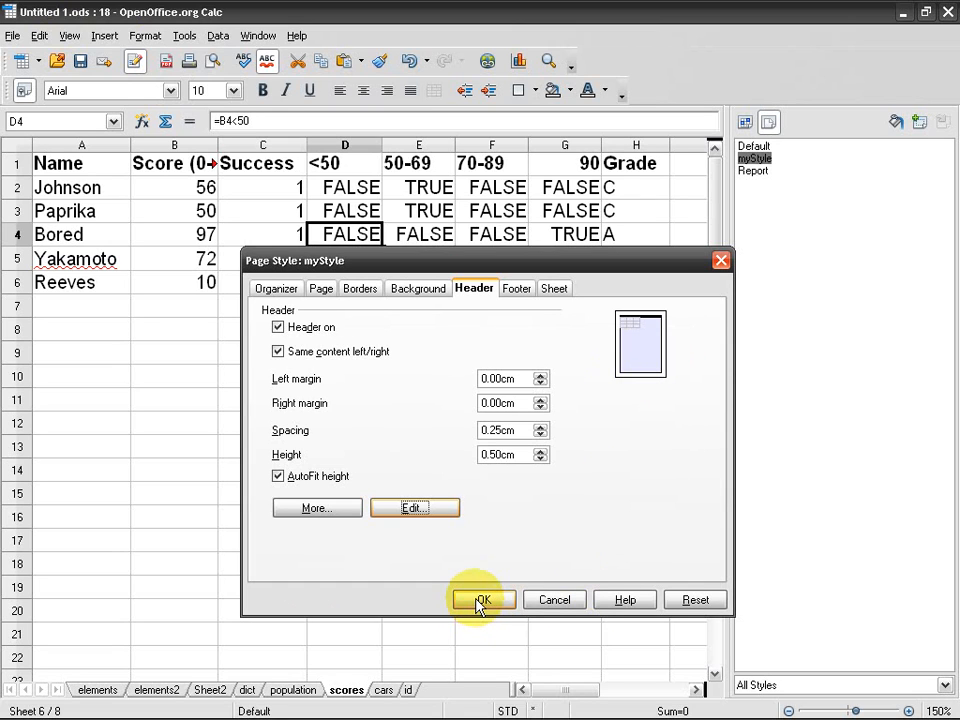
left_click(479, 600)
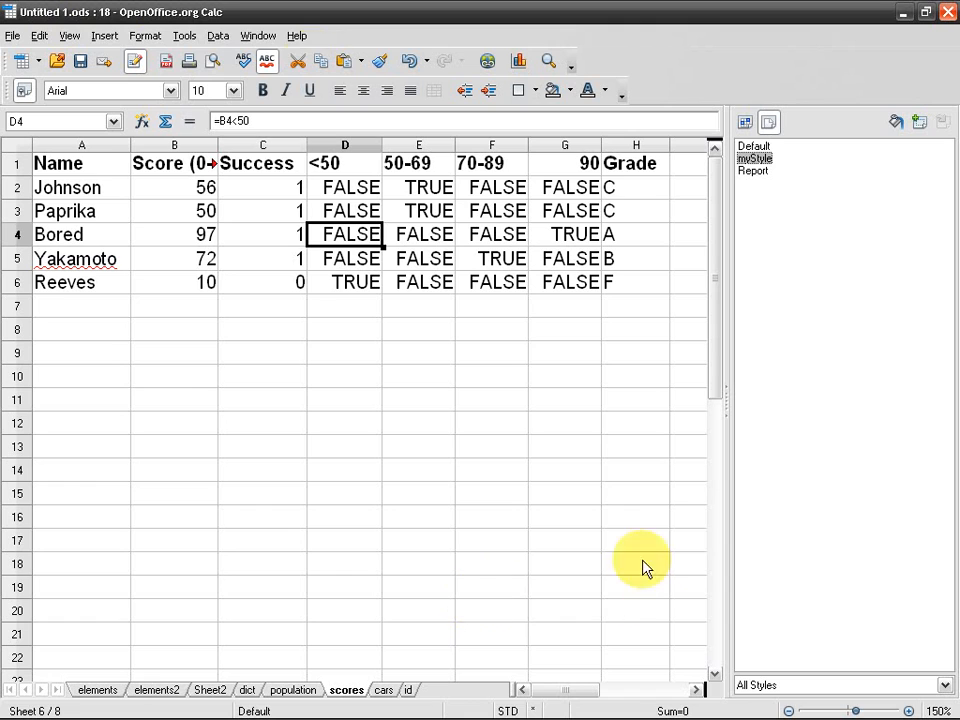
Check the header on the scores sheet in the page preview and return to the spreadsheet
left_click(214, 62)
scroll(467, 165, "up", 2)
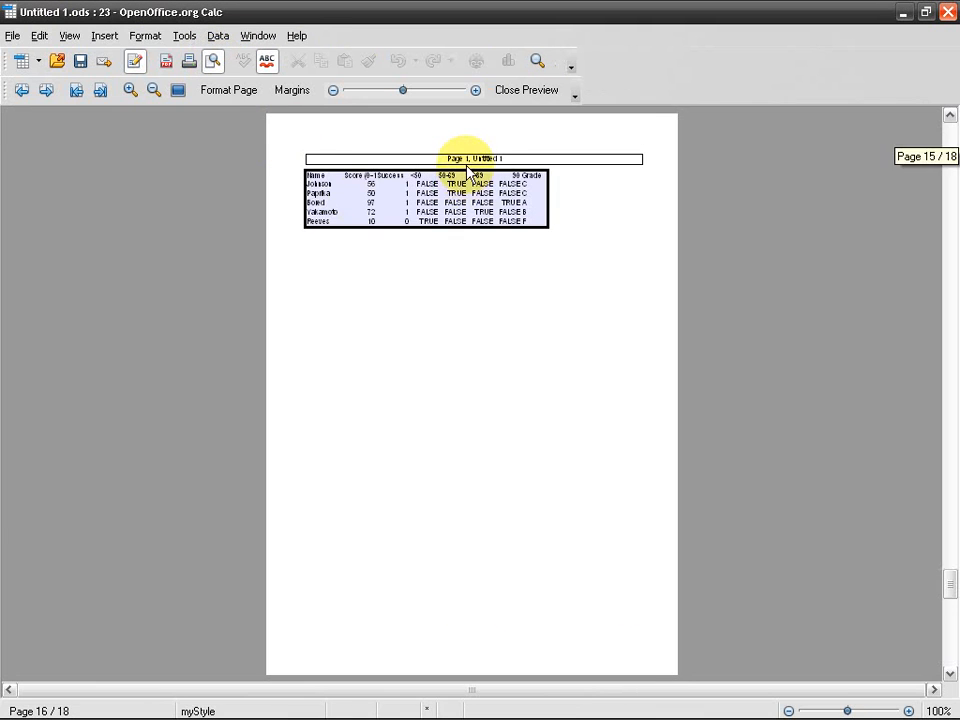
scroll(467, 171, "down", 1)
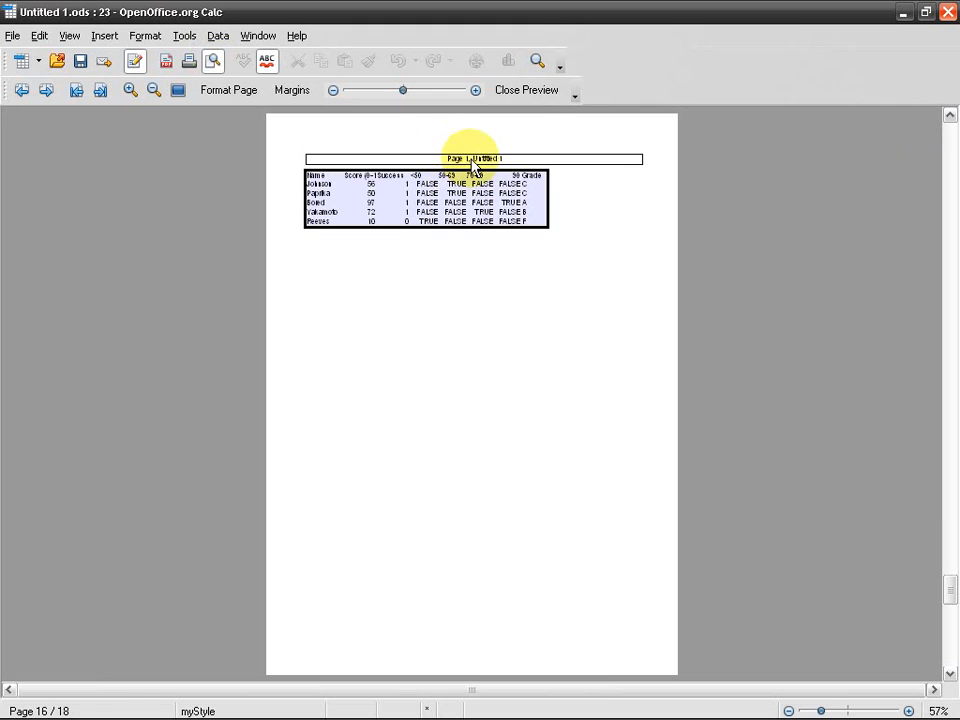
left_click(545, 92)
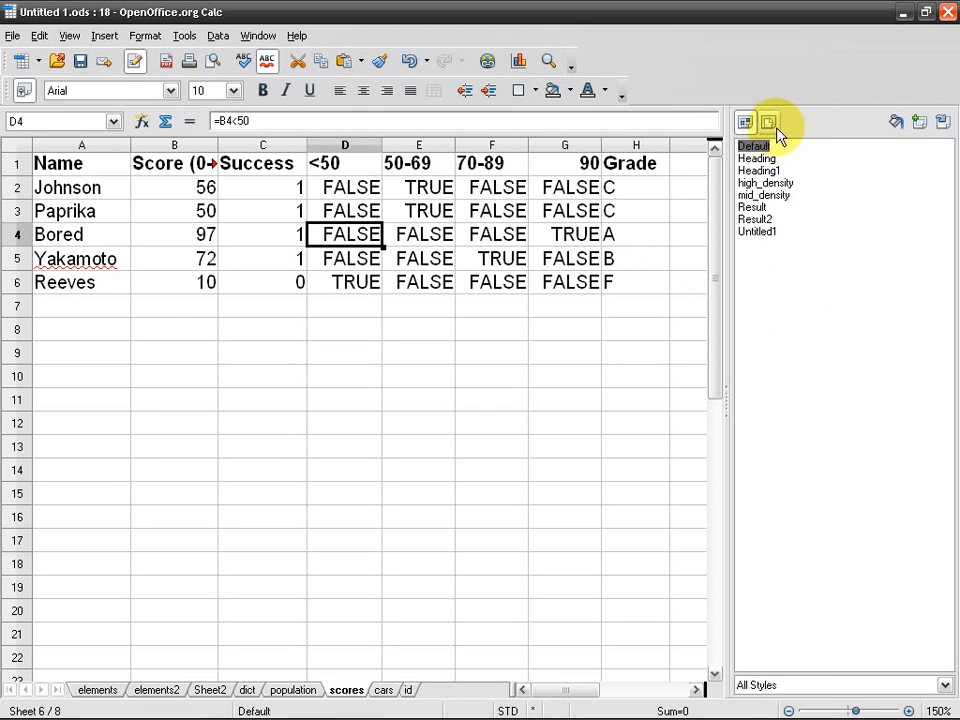
Open the page style myStyle for modification and turn on its footer
left_click(768, 122)
right_click(764, 158)
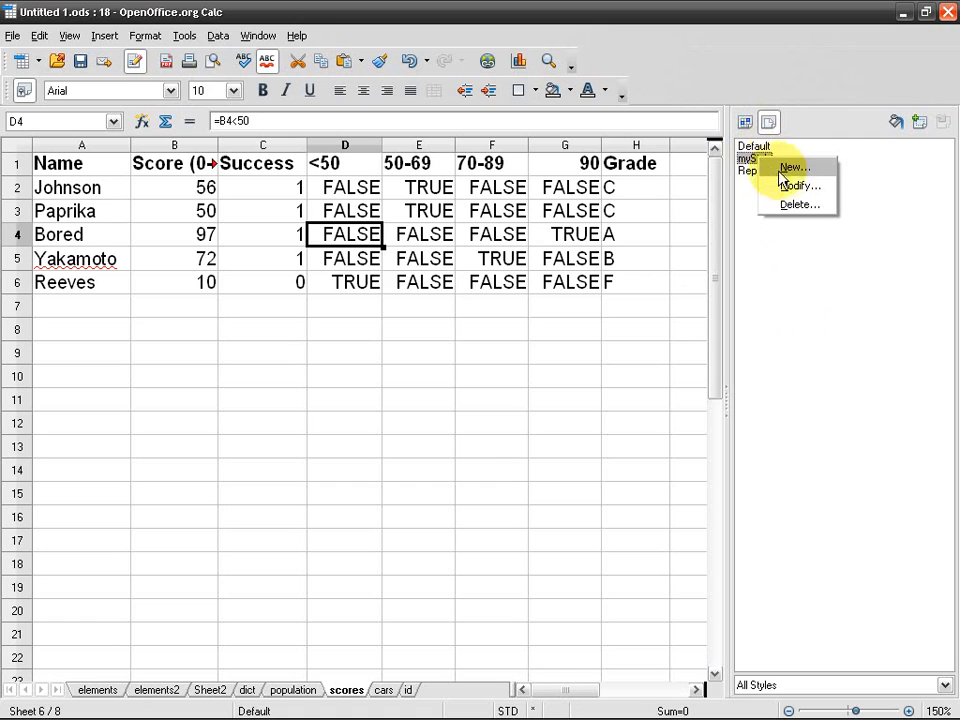
left_click(794, 184)
left_click(487, 289)
left_click(516, 289)
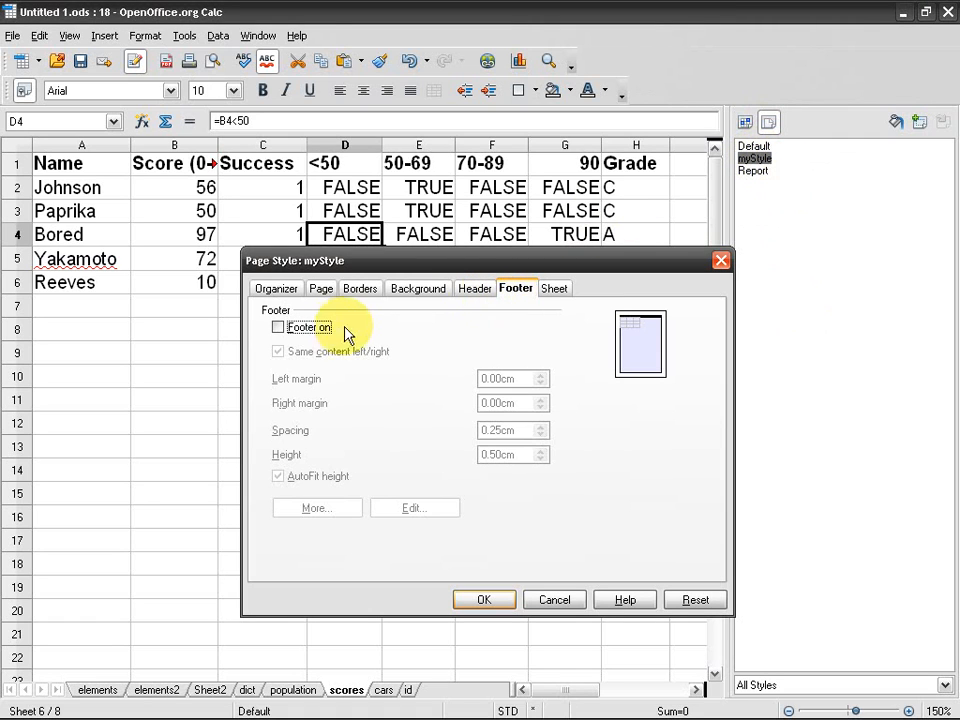
left_click(326, 329)
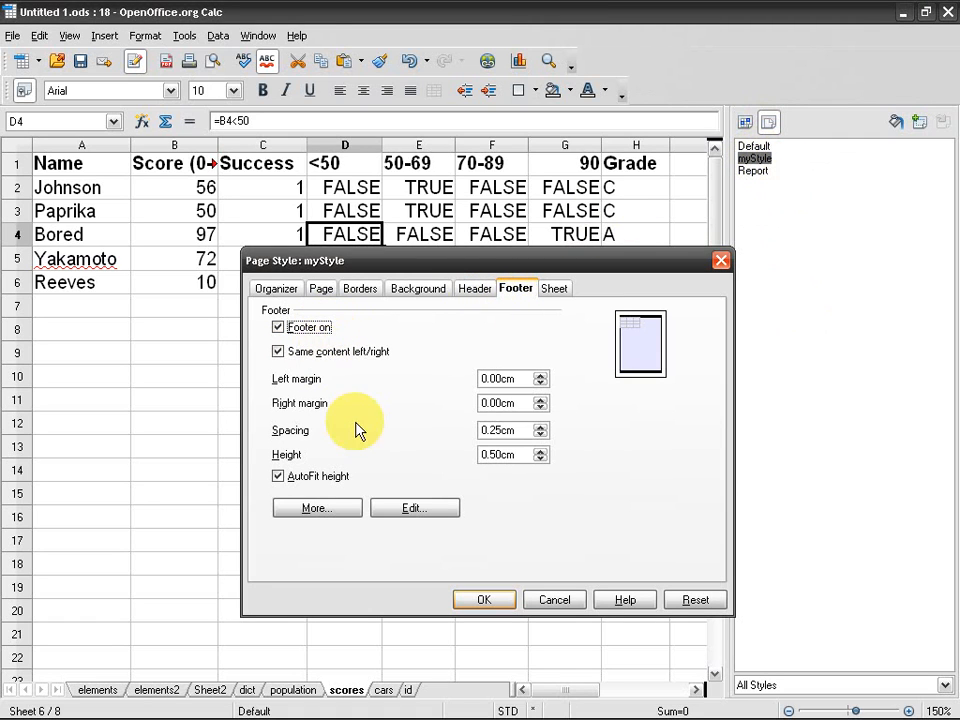
Set the footer of myStyle to the predefined "Untitled 1, Page 1"
left_click(412, 510)
left_click(381, 519)
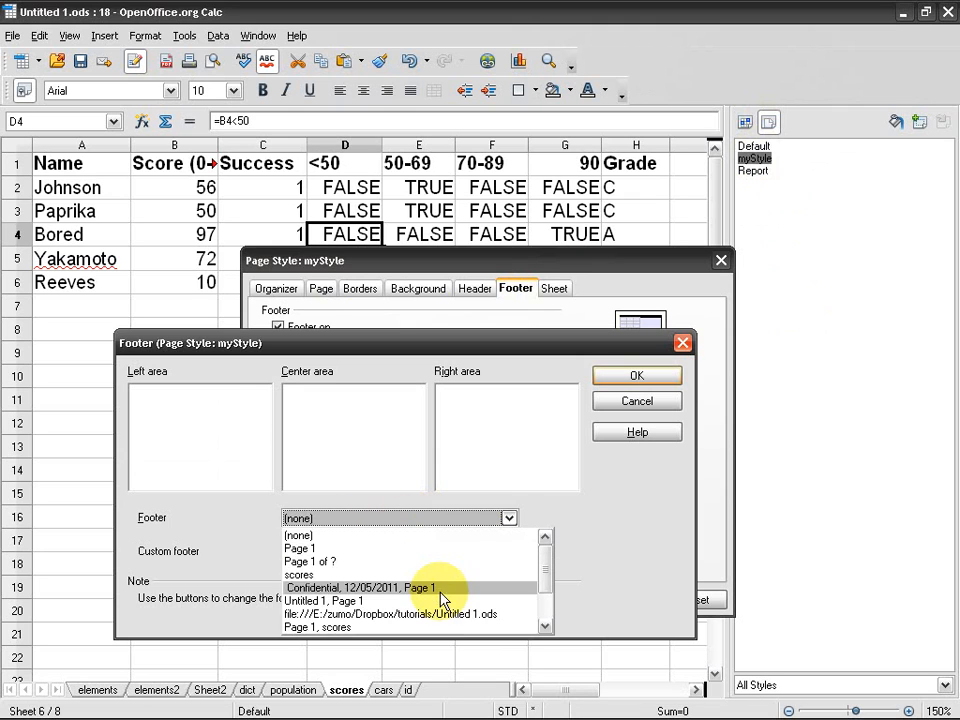
left_click(512, 471)
left_click(446, 519)
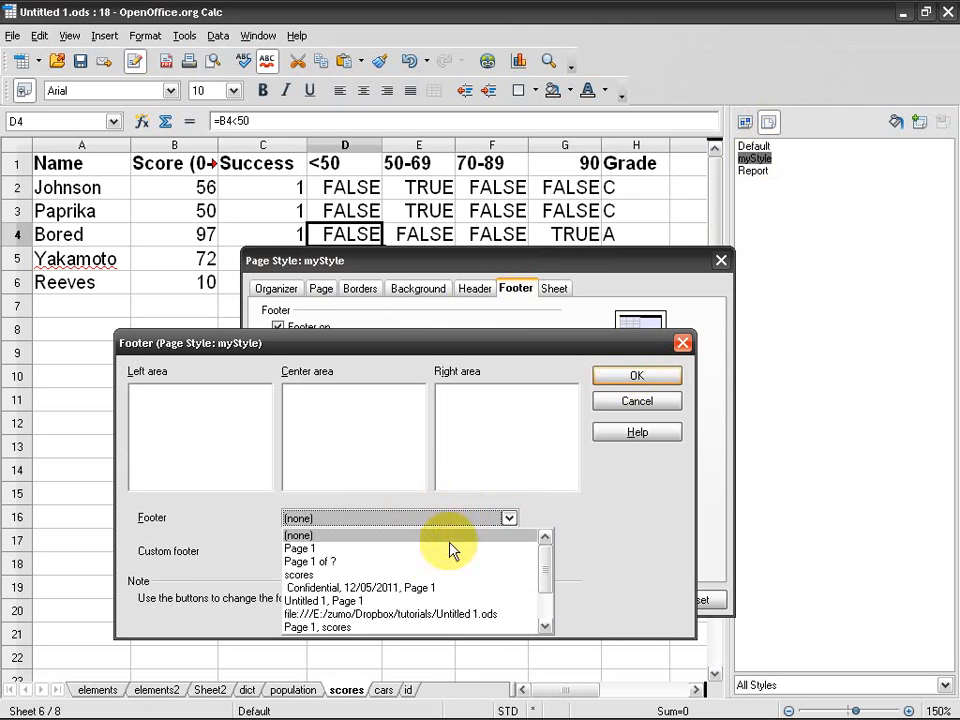
left_click(414, 601)
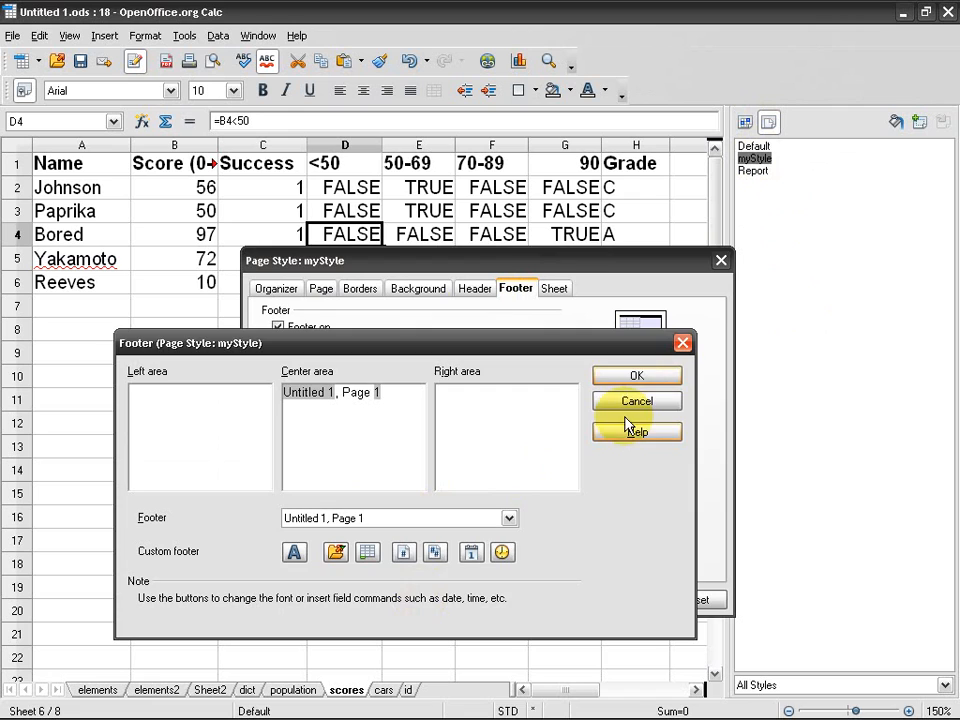
left_click(637, 376)
Set the page order in myStyle's sheet settings to "Left to right, then down"
left_click(555, 289)
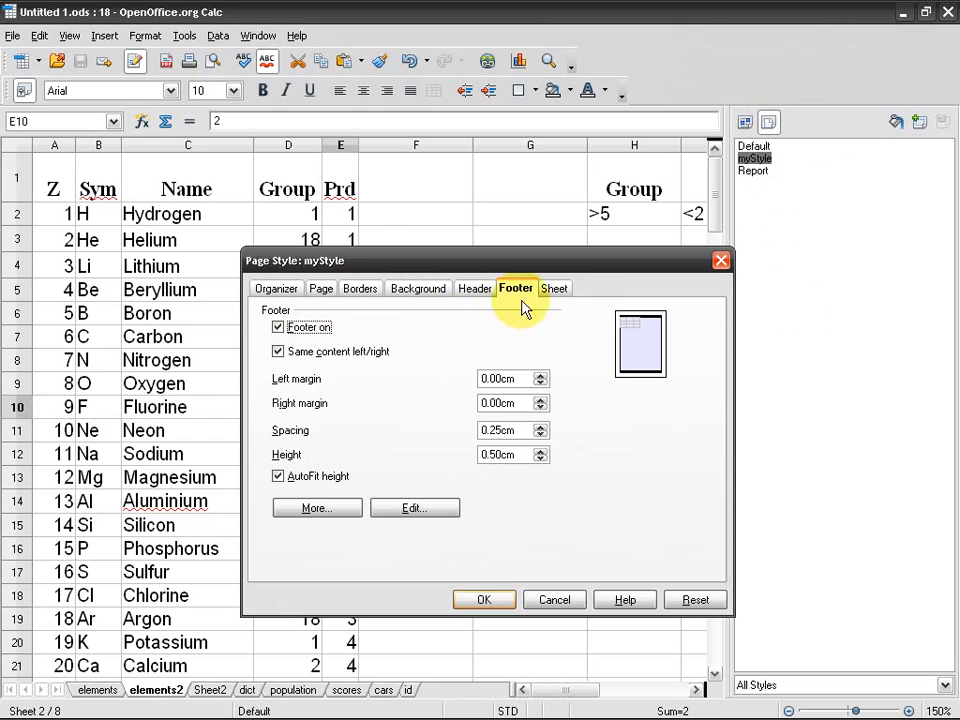
left_click(553, 289)
left_click(279, 326)
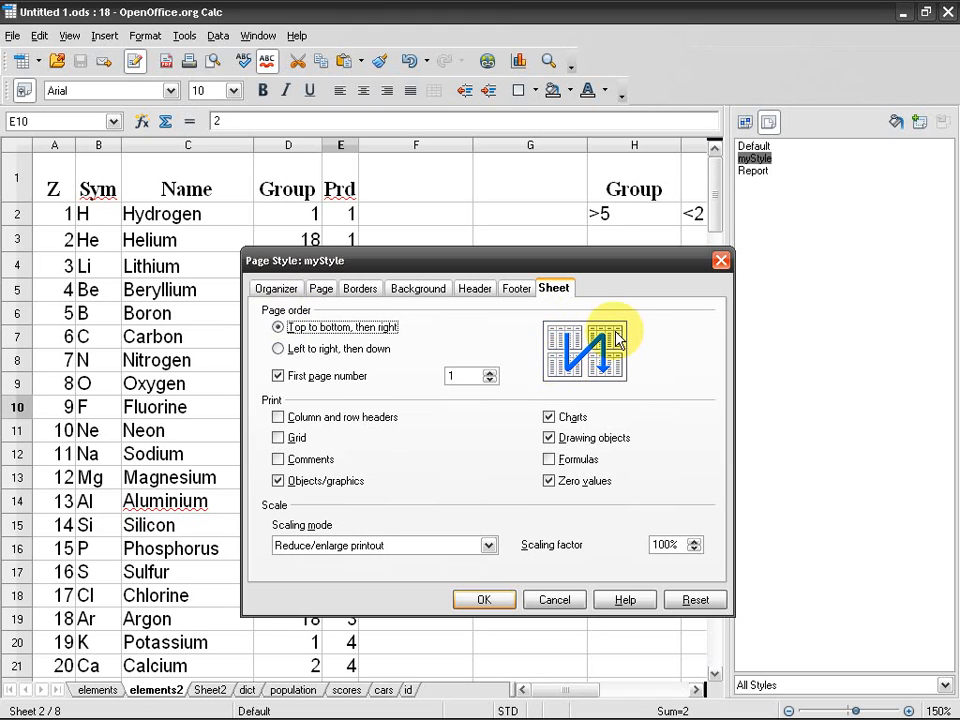
left_click(279, 348)
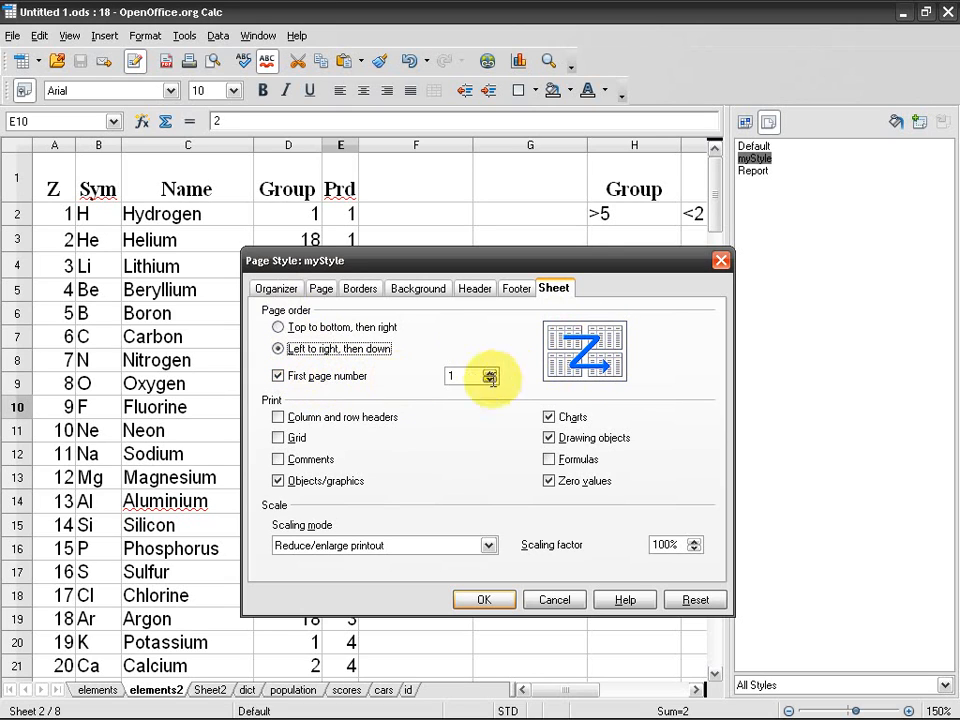
Try the option to print comments, turn it off again and examine the available scaling modes
left_click(310, 462)
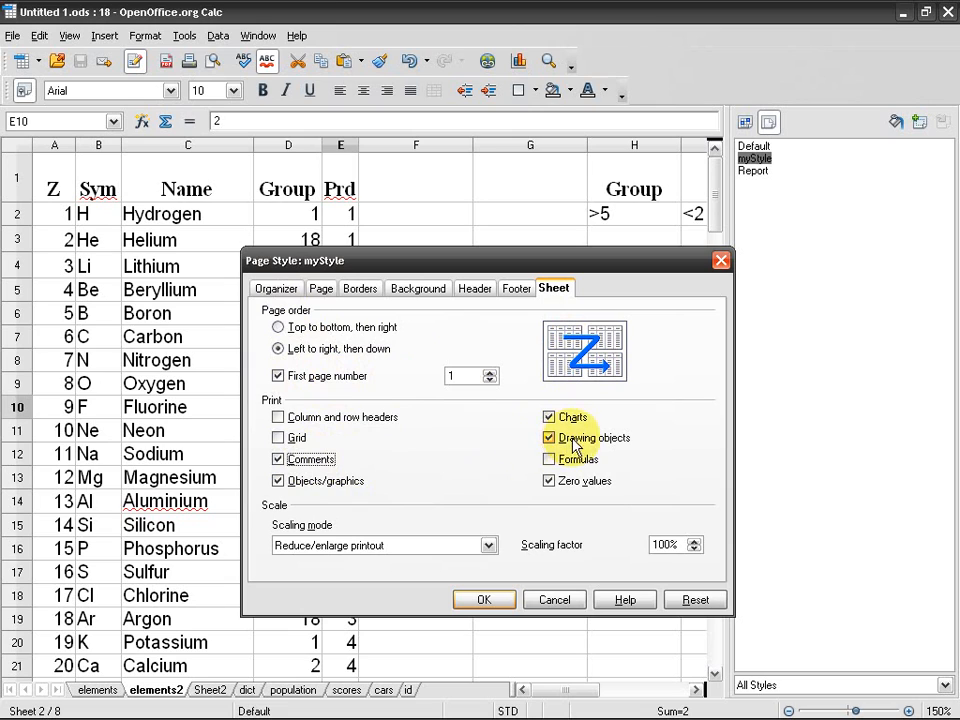
left_click(318, 459)
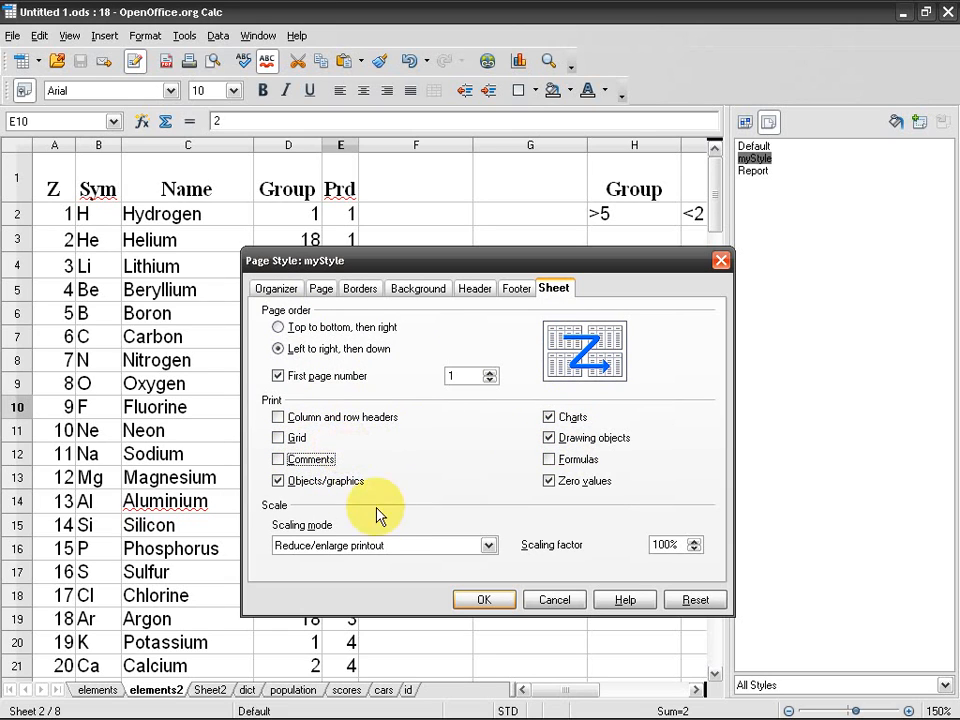
left_click(430, 546)
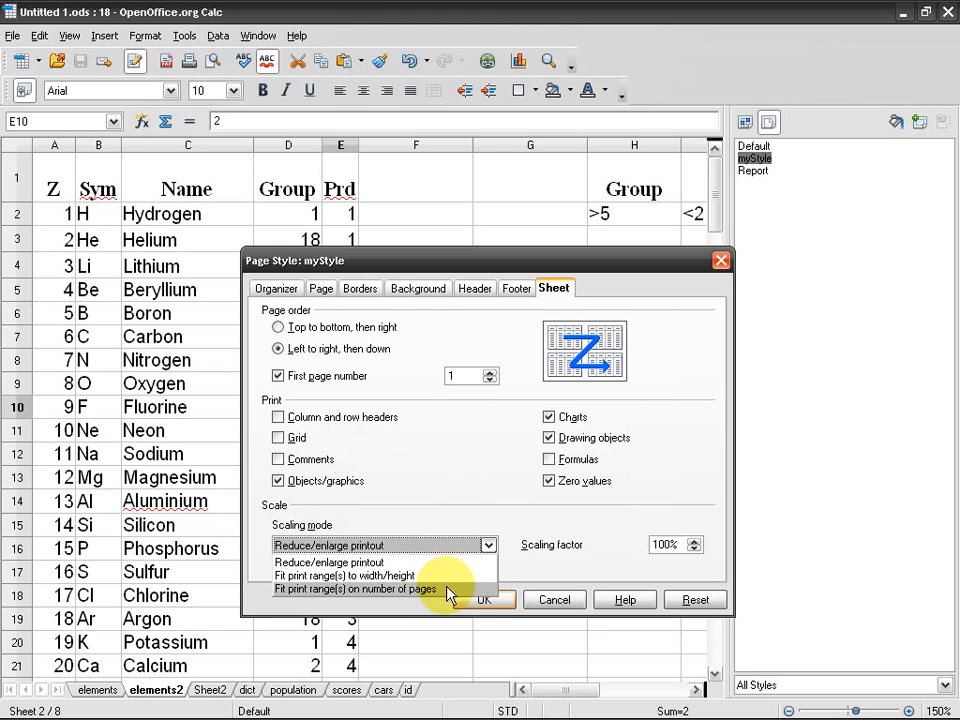
Review the border and background settings of myStyle and set its paper format to A4
left_click(361, 289)
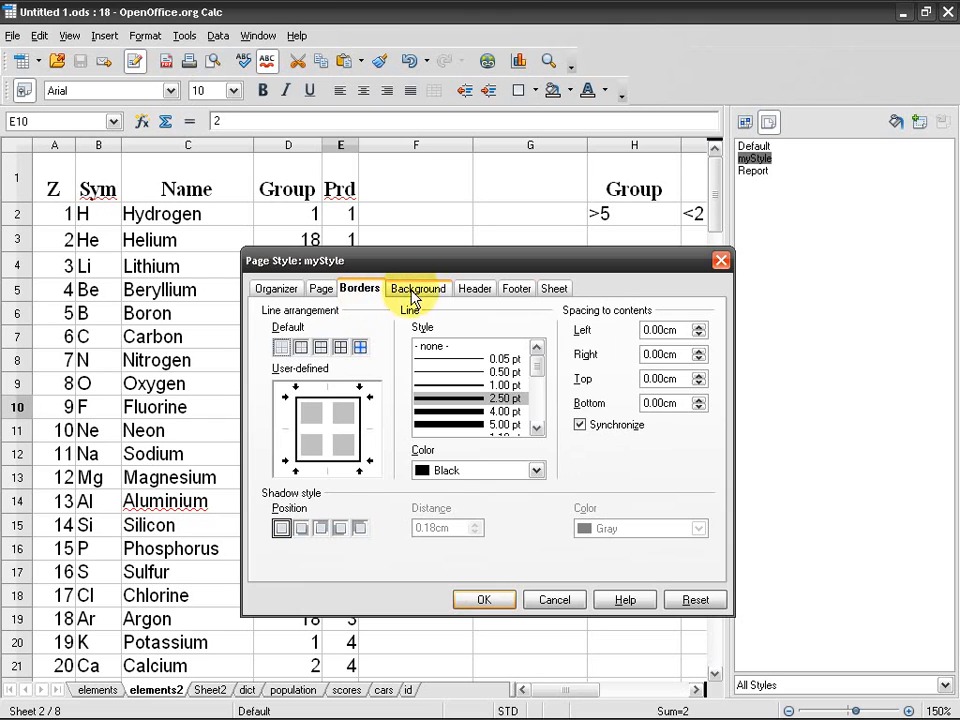
left_click(410, 289)
left_click(321, 290)
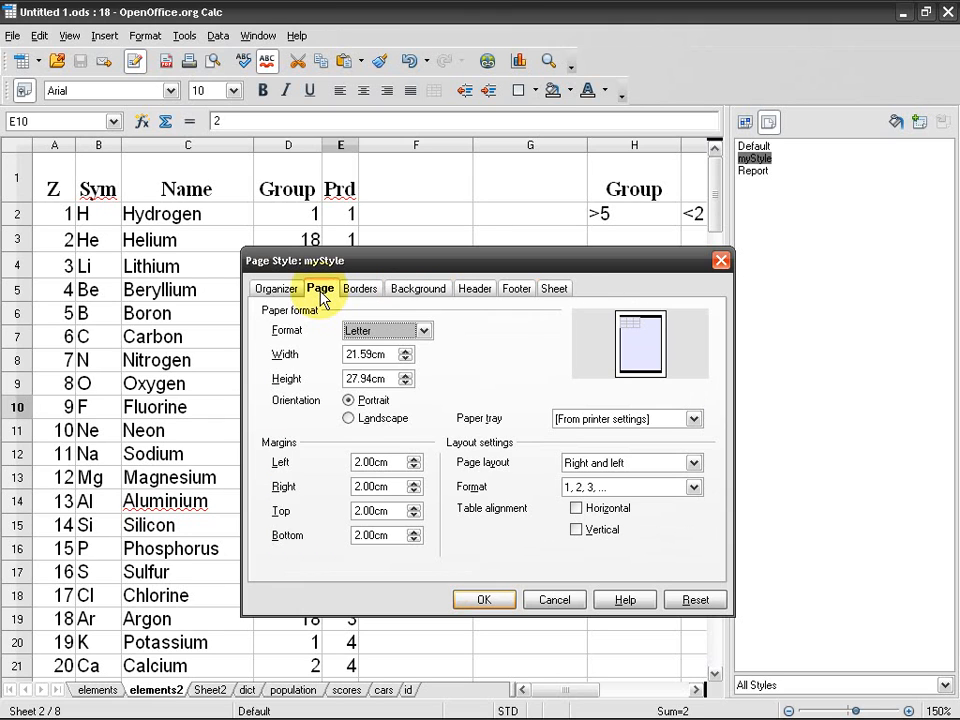
left_click(424, 330)
scroll(411, 396, "up", 2)
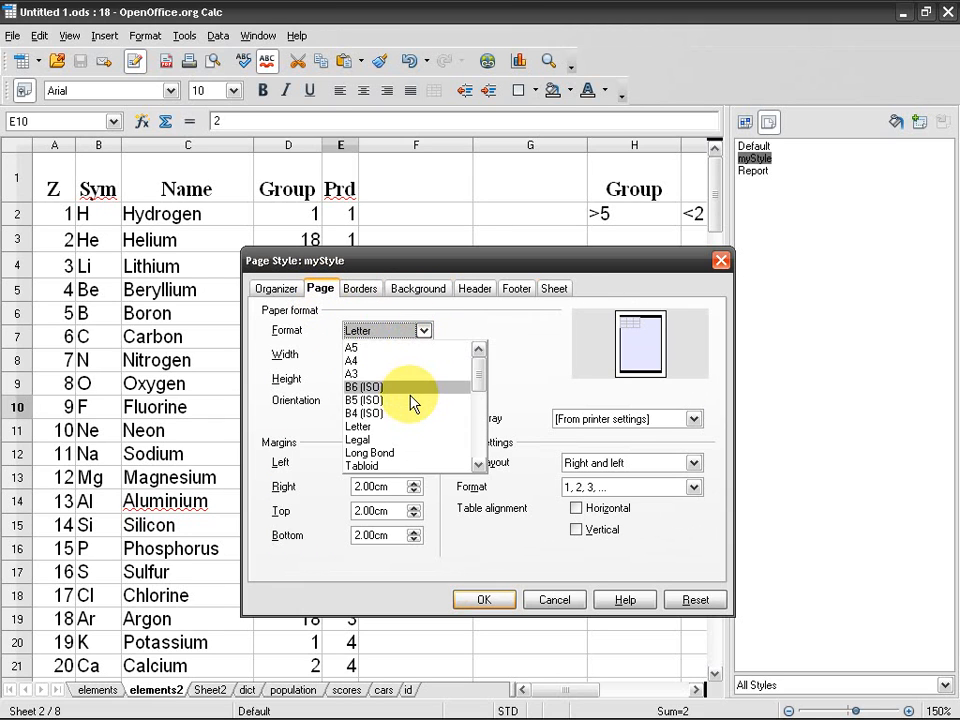
left_click(402, 361)
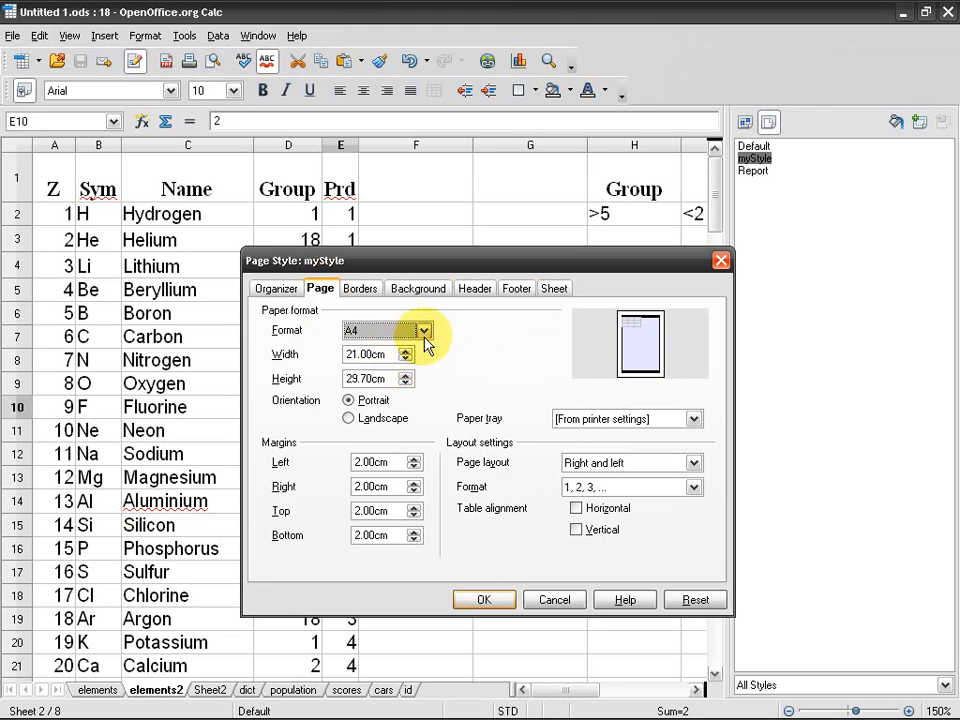
Examine the other available paper formats, including the envelope sizes, keeping A4 selected
left_click(424, 330)
left_click(424, 330)
left_click(424, 331)
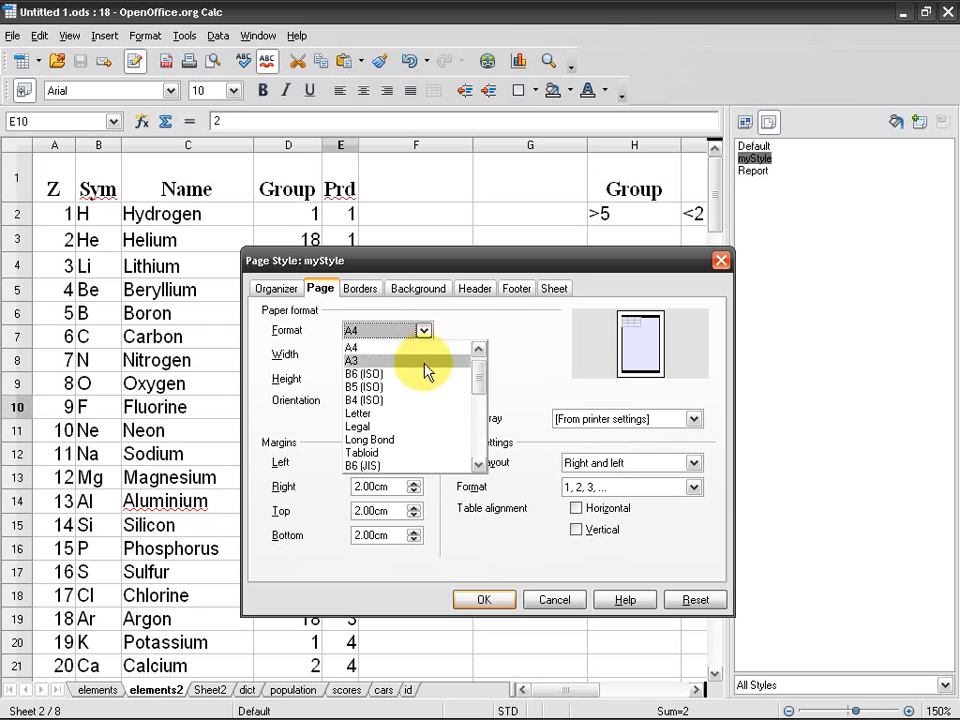
scroll(433, 395, "down", 4)
scroll(433, 397, "down", 2)
scroll(430, 396, "up", 5)
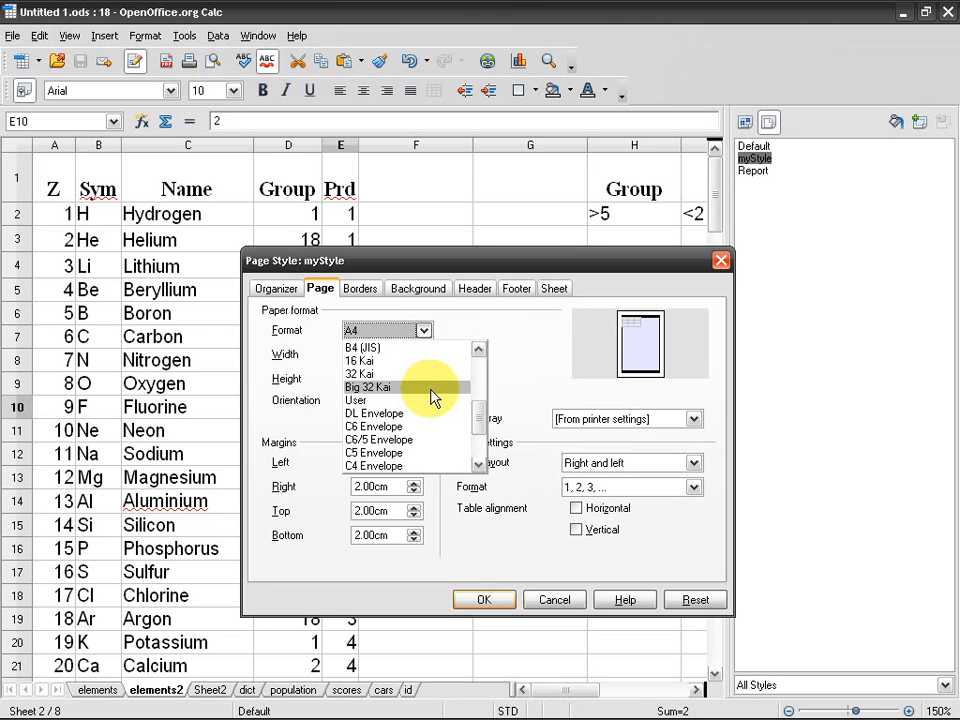
scroll(431, 397, "down", 5)
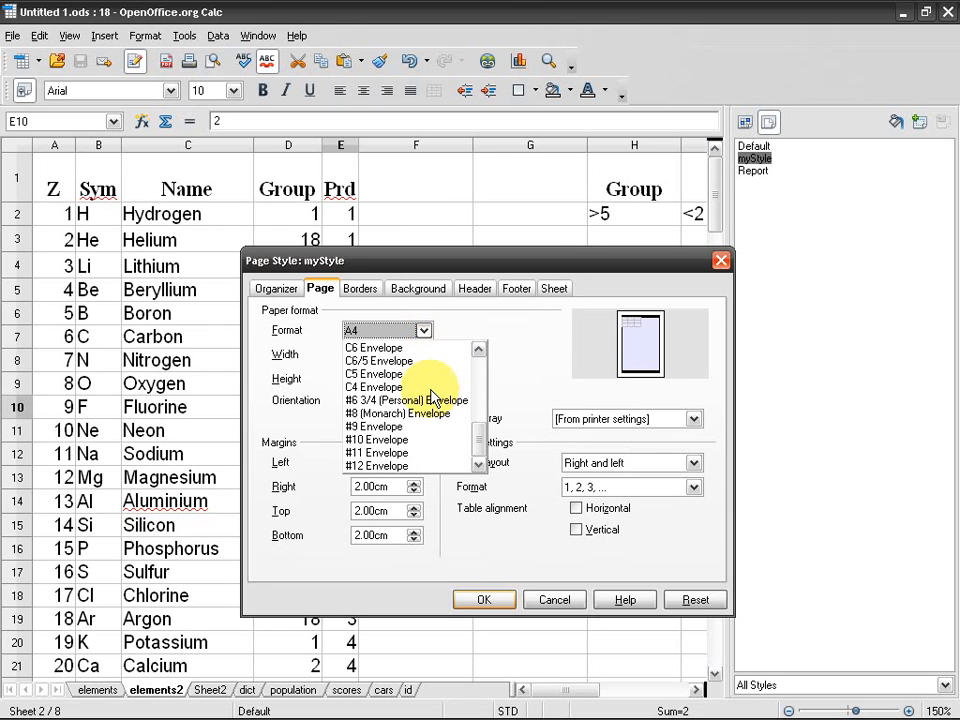
scroll(433, 393, "up", 6)
left_click(463, 338)
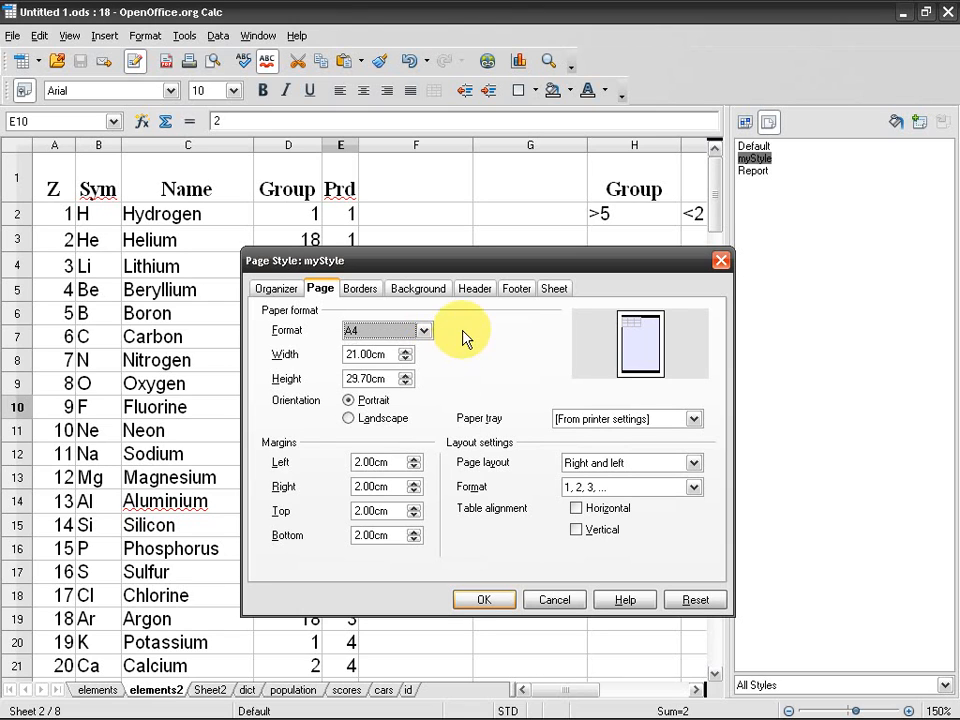
Set myStyle's page height to 30.30 cm, using the User paper format
left_click(406, 374)
left_click(406, 374)
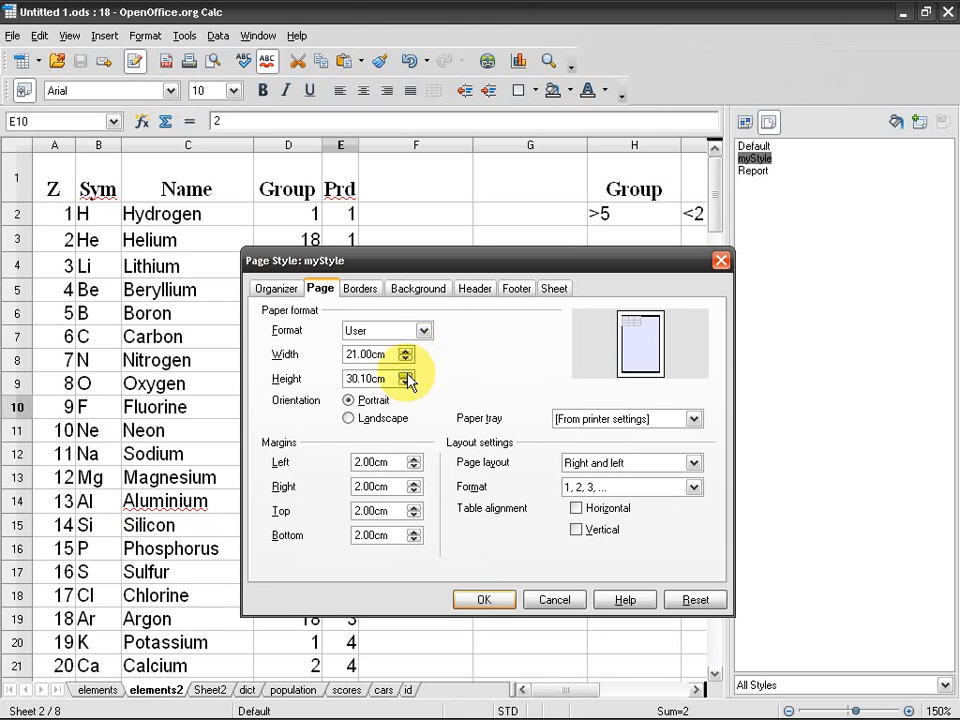
left_click(423, 331)
scroll(422, 369, "up", 2)
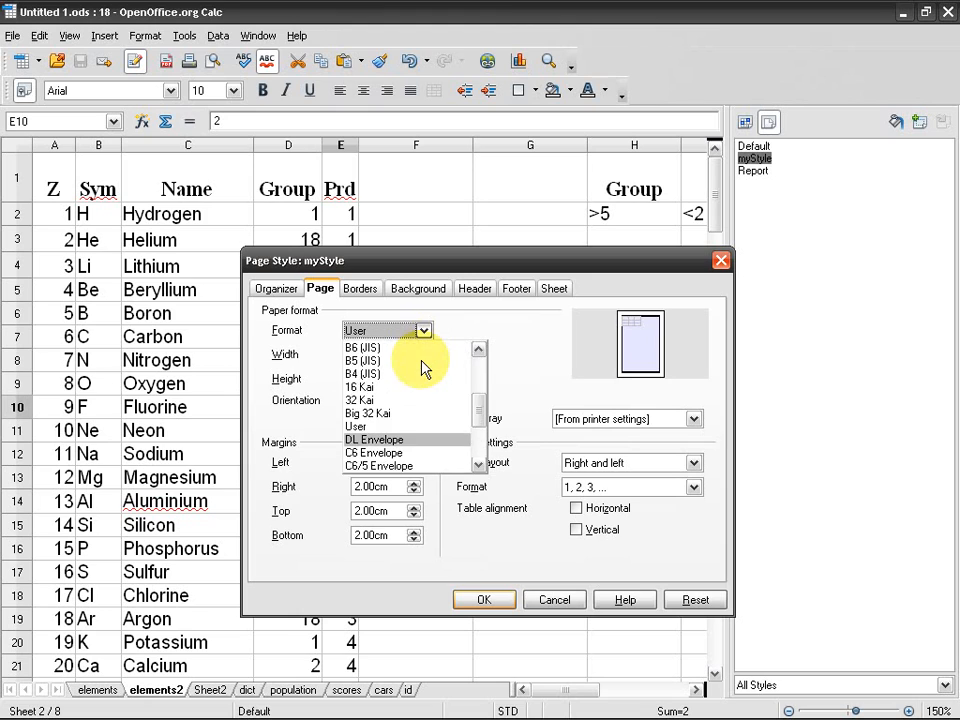
left_click(418, 426)
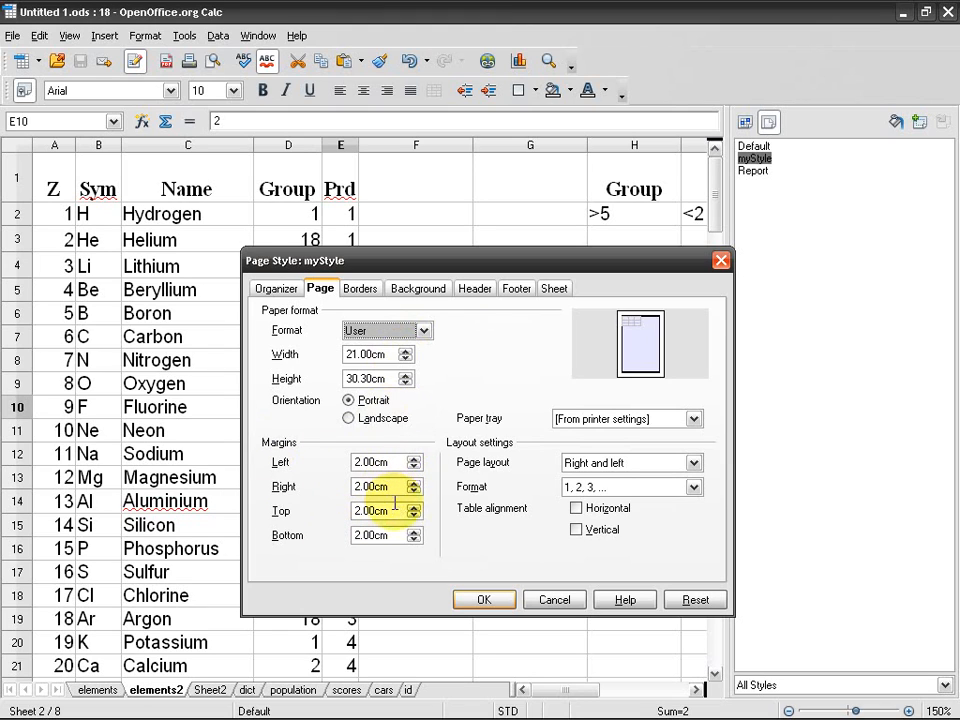
Adjust the left page margin of myStyle to 2.10 cm
left_click(416, 466)
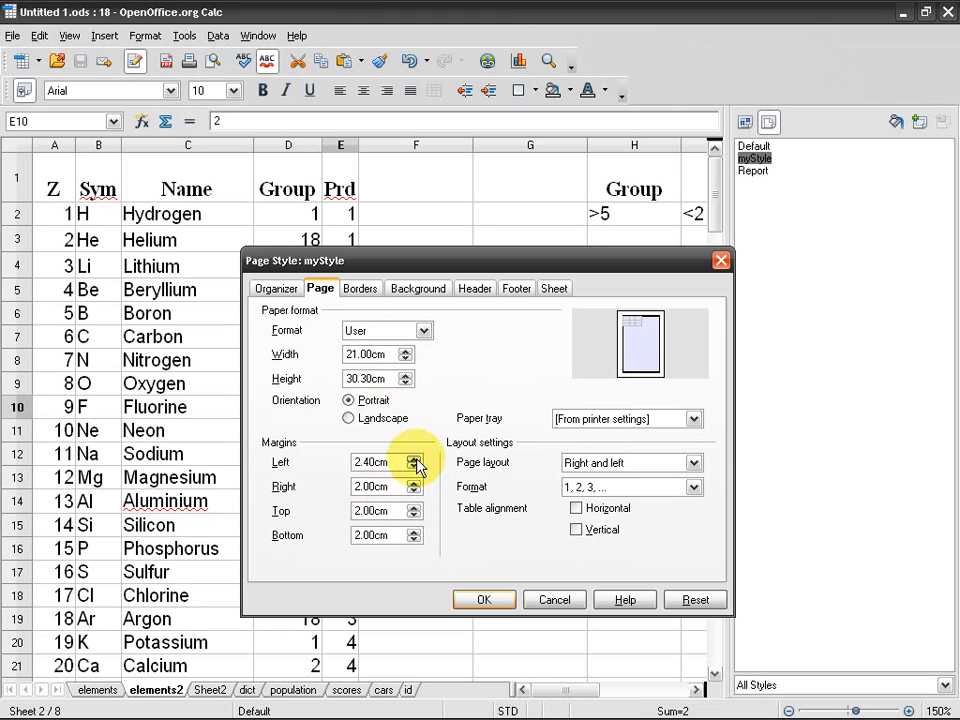
left_click(414, 459)
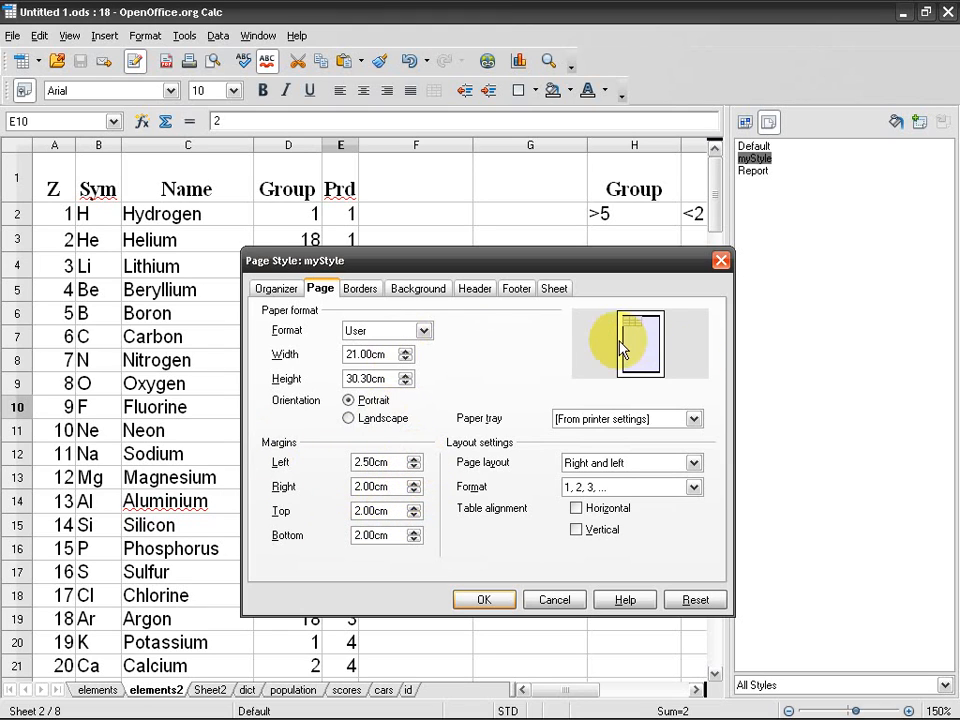
left_click(414, 467)
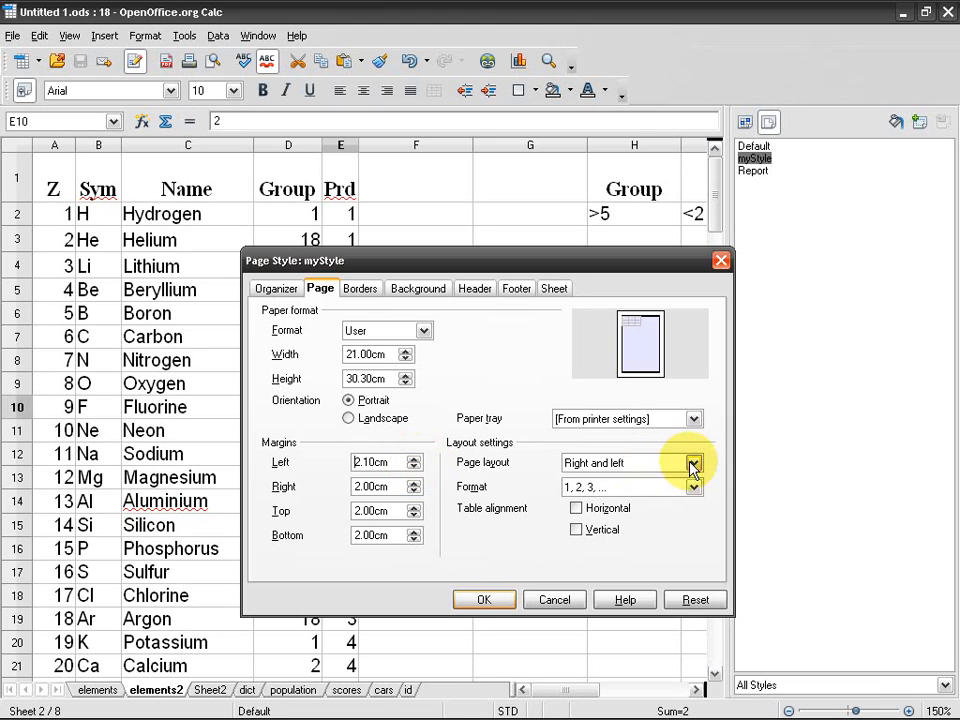
Try the page layouts "Only right" and "Only left", returning to "Right and left"
left_click(693, 463)
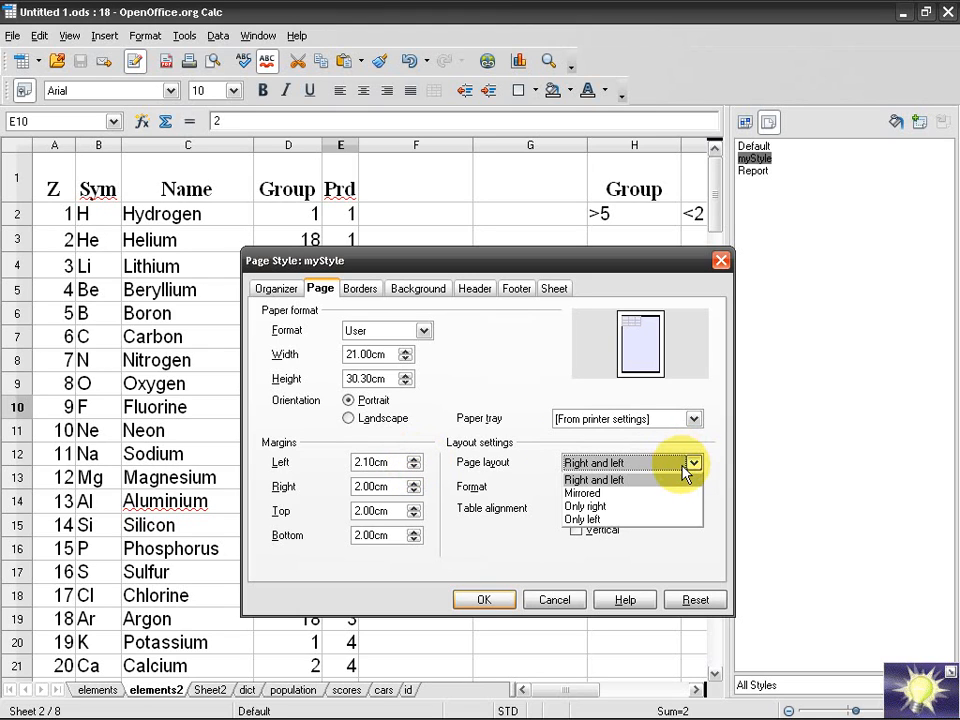
left_click(642, 507)
left_click(693, 463)
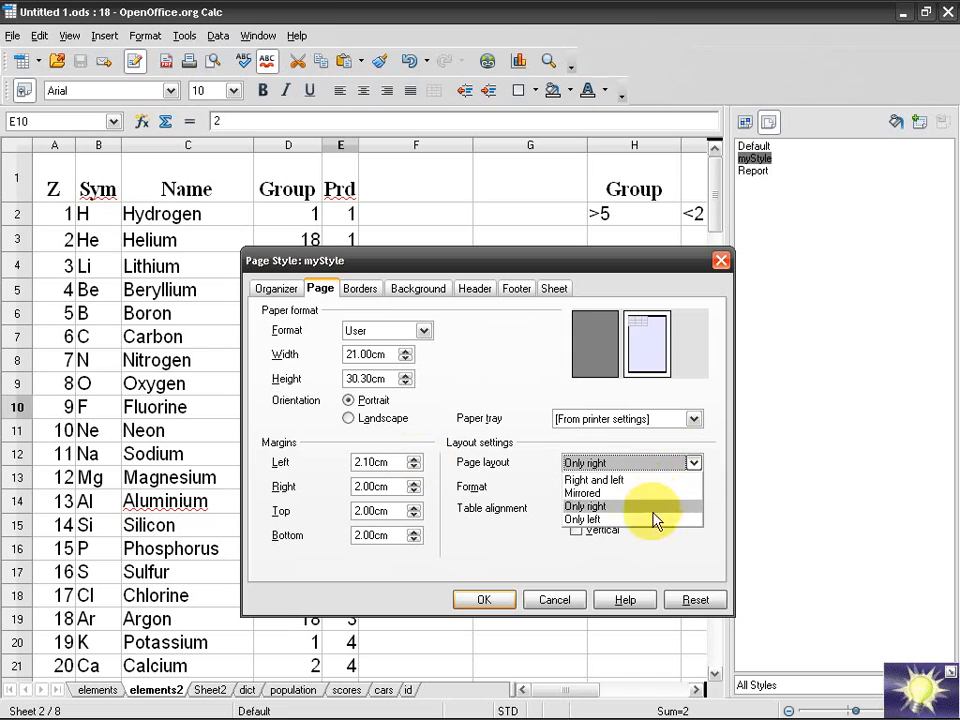
left_click(654, 521)
key("Up")
key("Up")
key("Up")
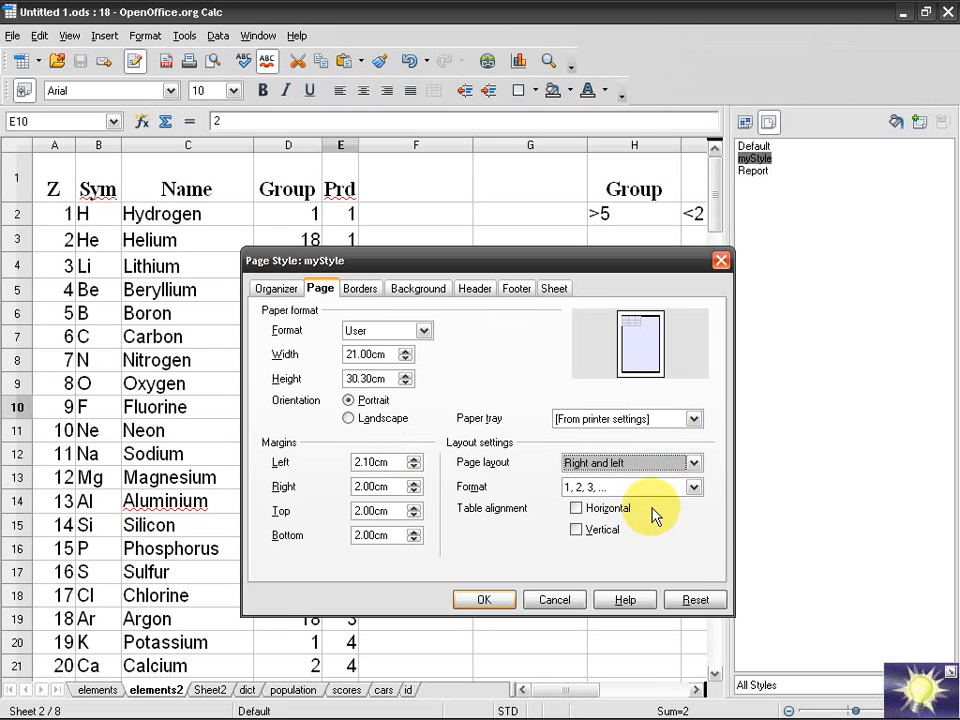
Examine the page numbering formats and try horizontal and vertical table alignment, clearing both options again
left_click(667, 488)
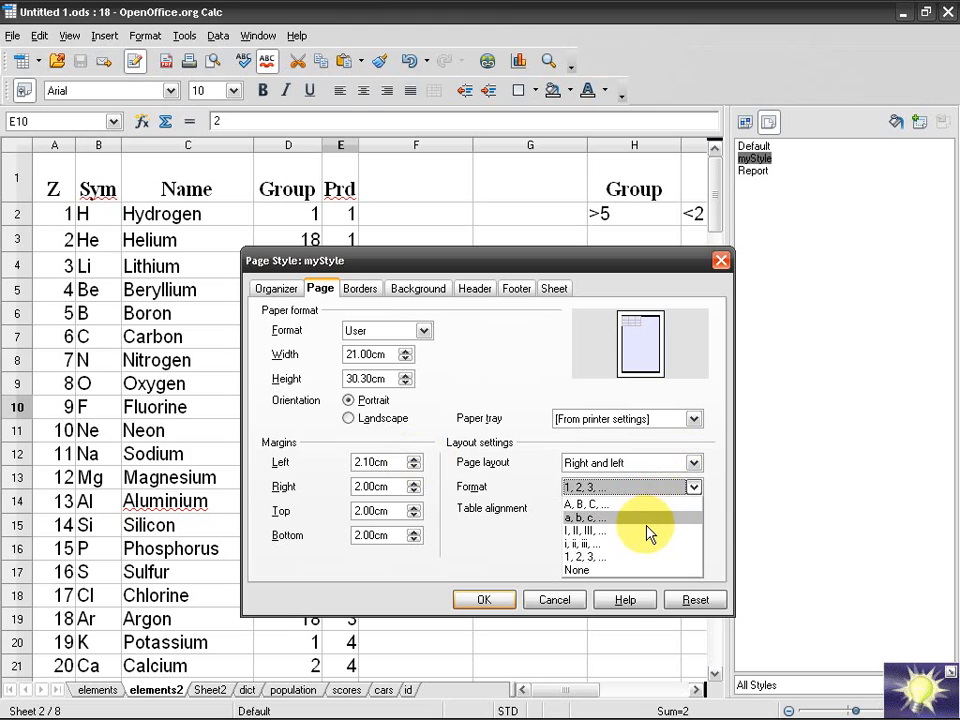
left_click(502, 523)
left_click(606, 512)
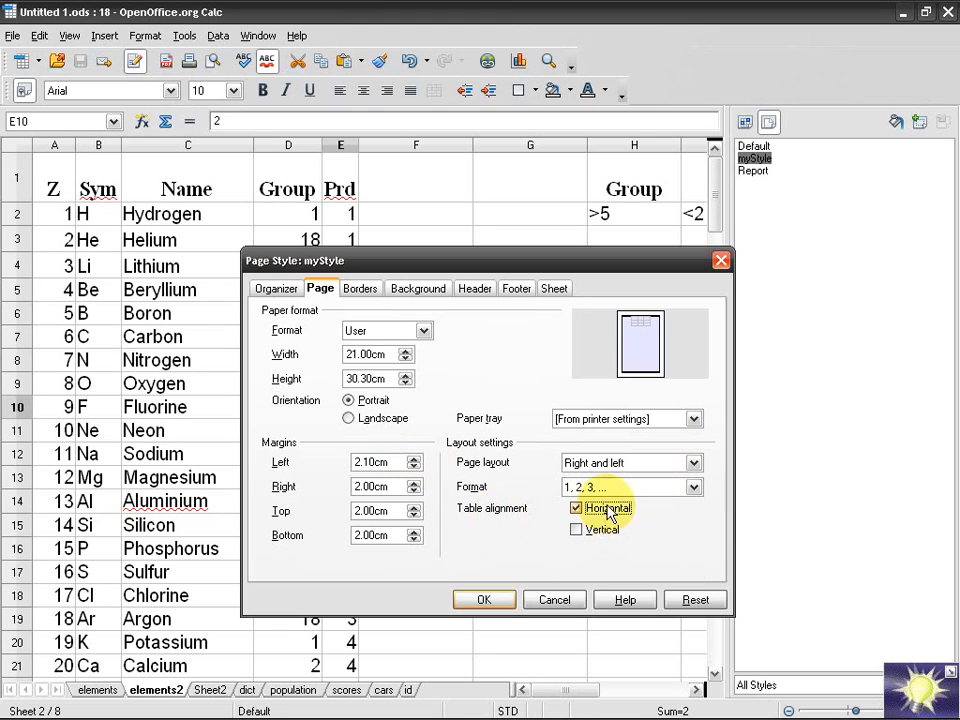
left_click(604, 527)
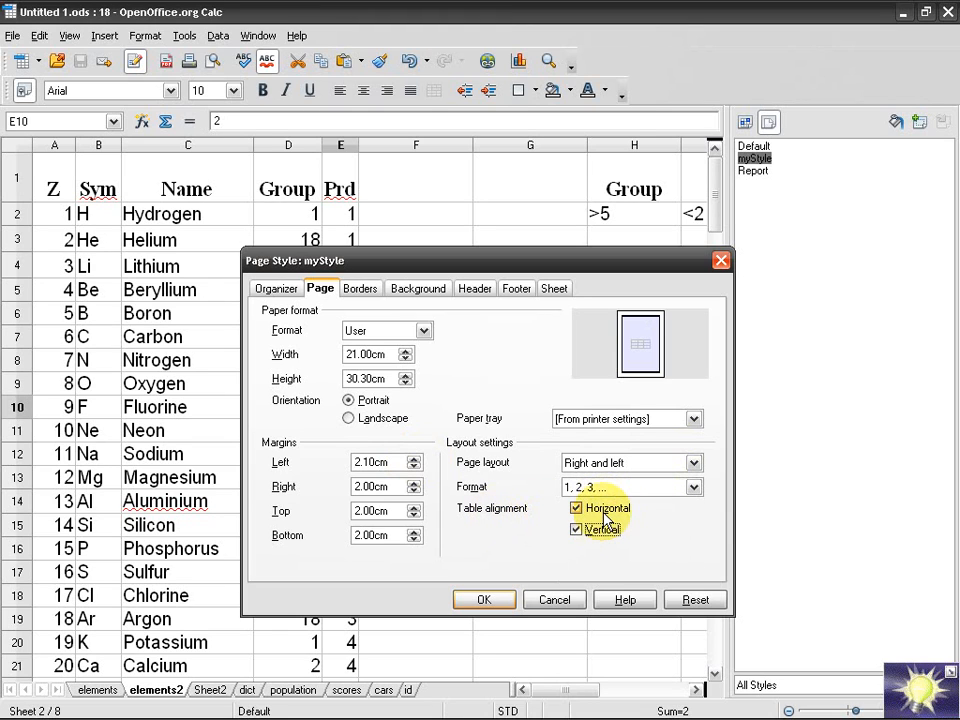
left_click(606, 512)
left_click(604, 527)
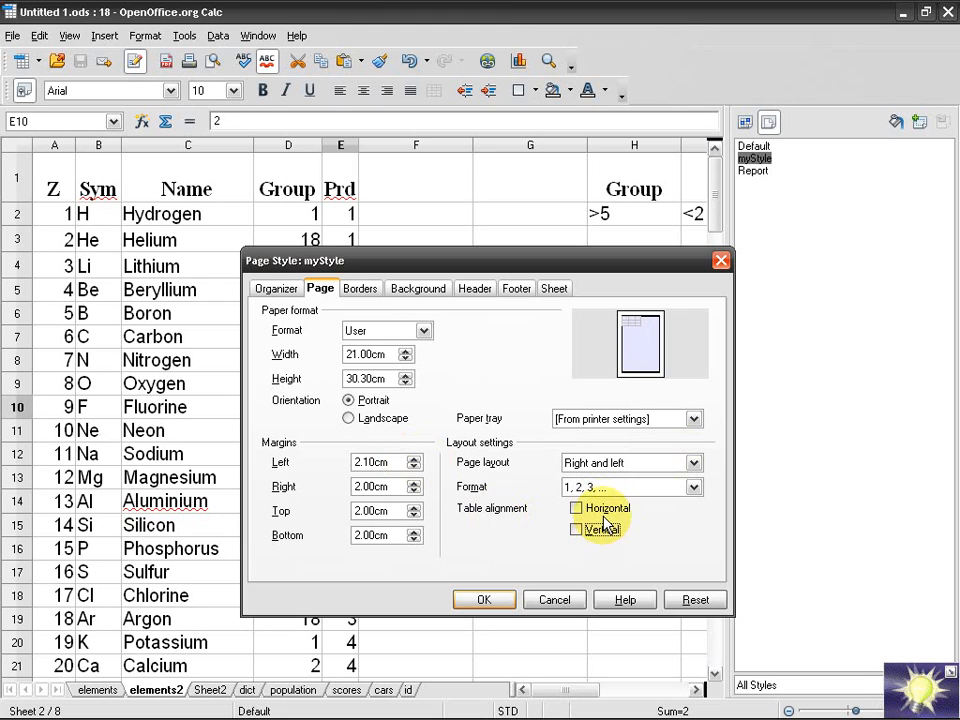
Try the paper tray option "Automatique" and return it to "[From printer settings]"
left_click(625, 420)
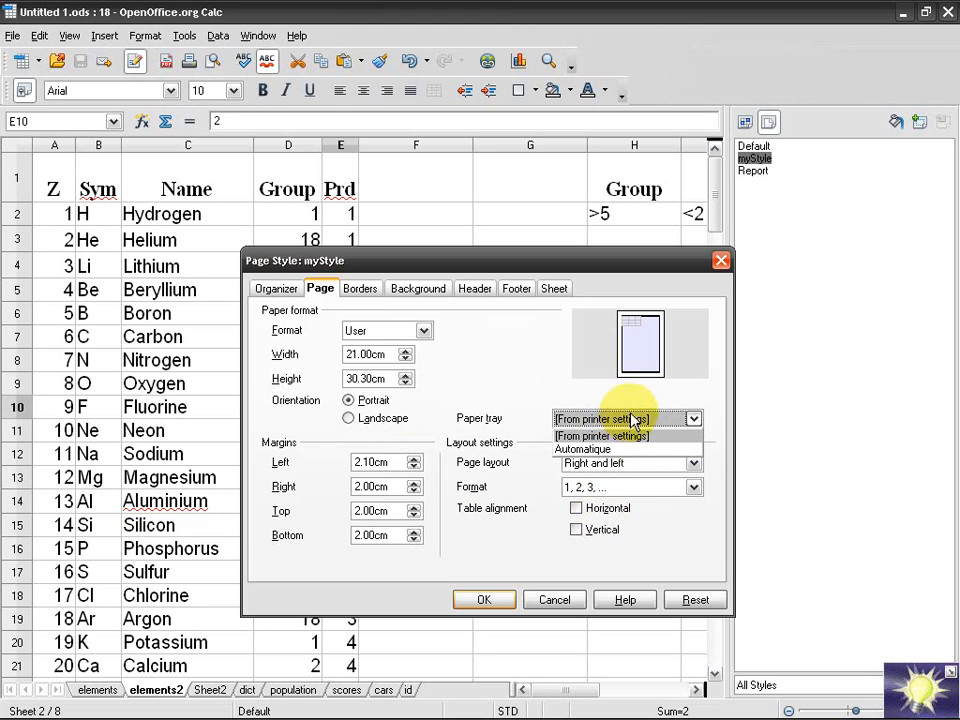
left_click(600, 449)
left_click(636, 420)
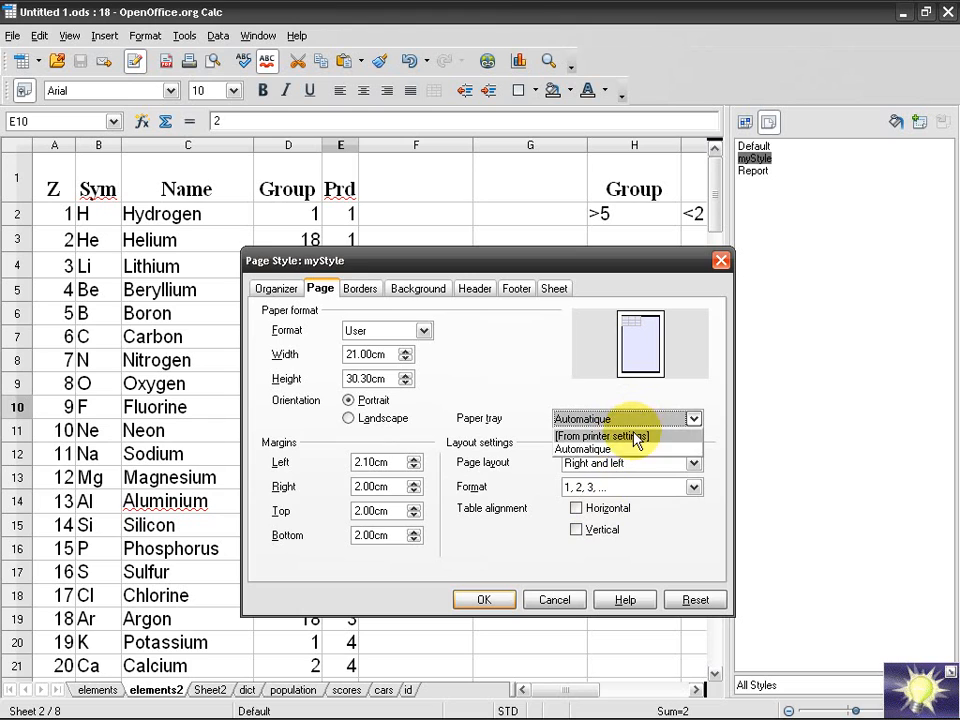
left_click(636, 438)
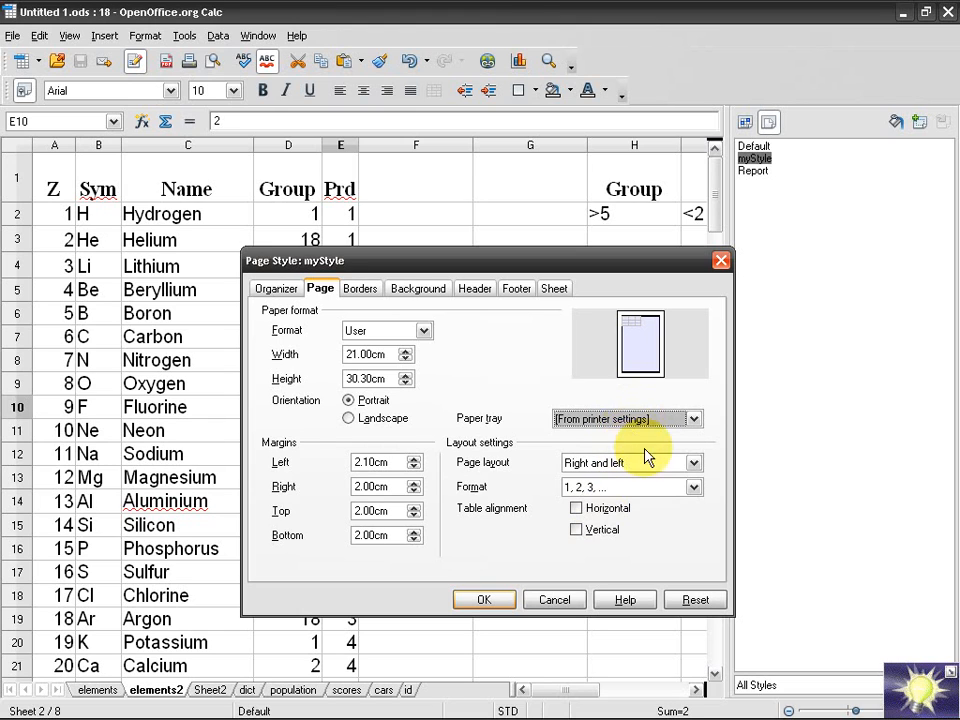
Review the summary of myStyle's settings and confirm the page style changes
left_click(268, 296)
left_click(450, 322)
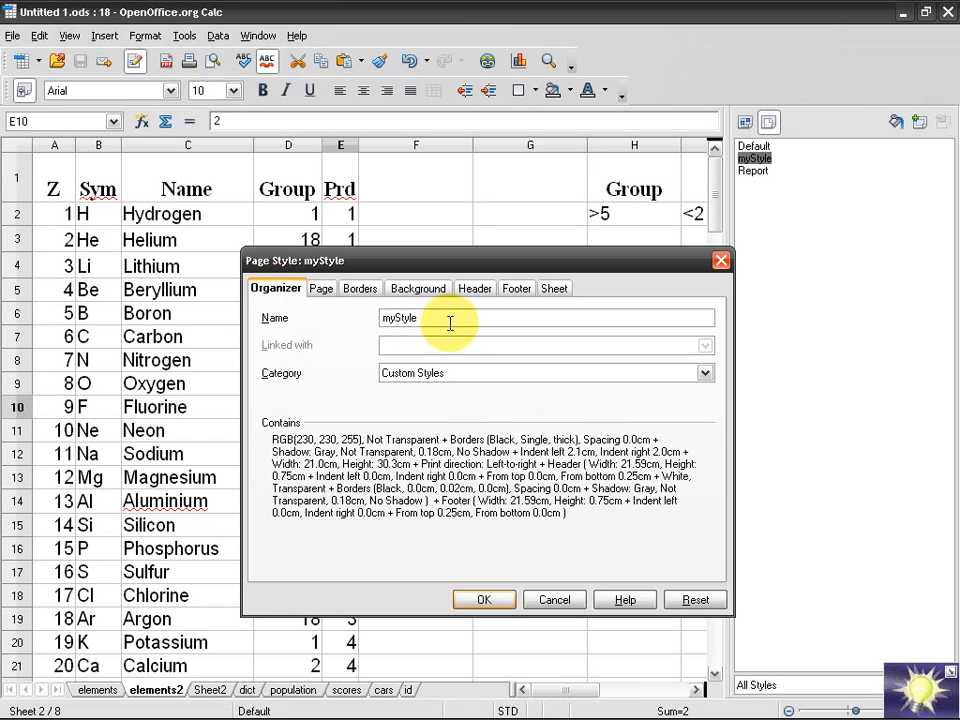
left_click(484, 600)
left_click(416, 313)
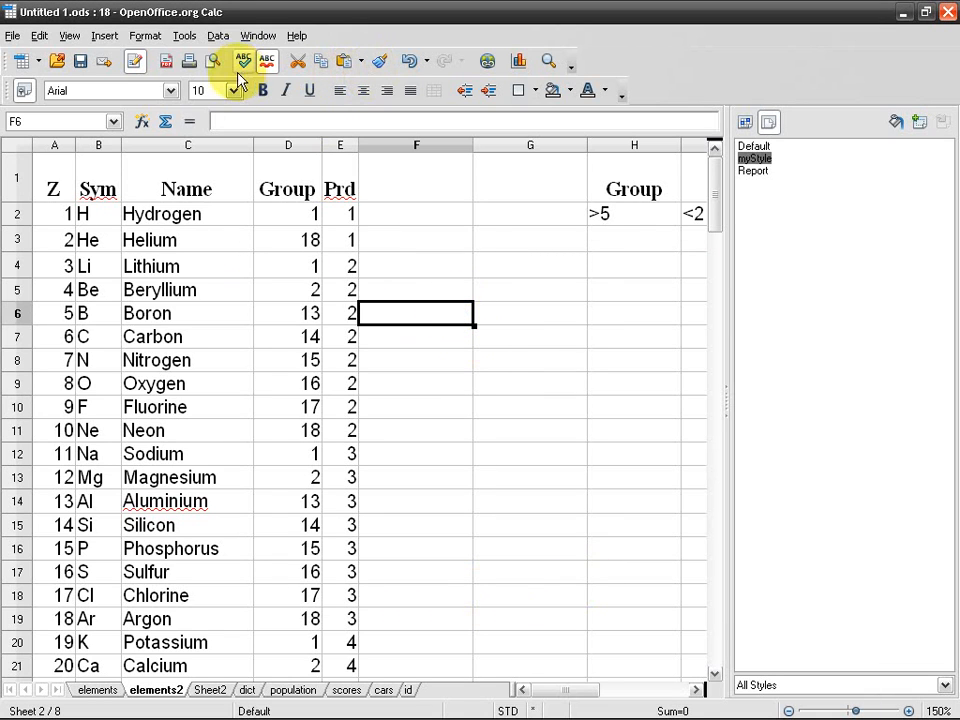
Check the header, border and background of the myStyle page in the page preview, and close the preview
left_click(213, 61)
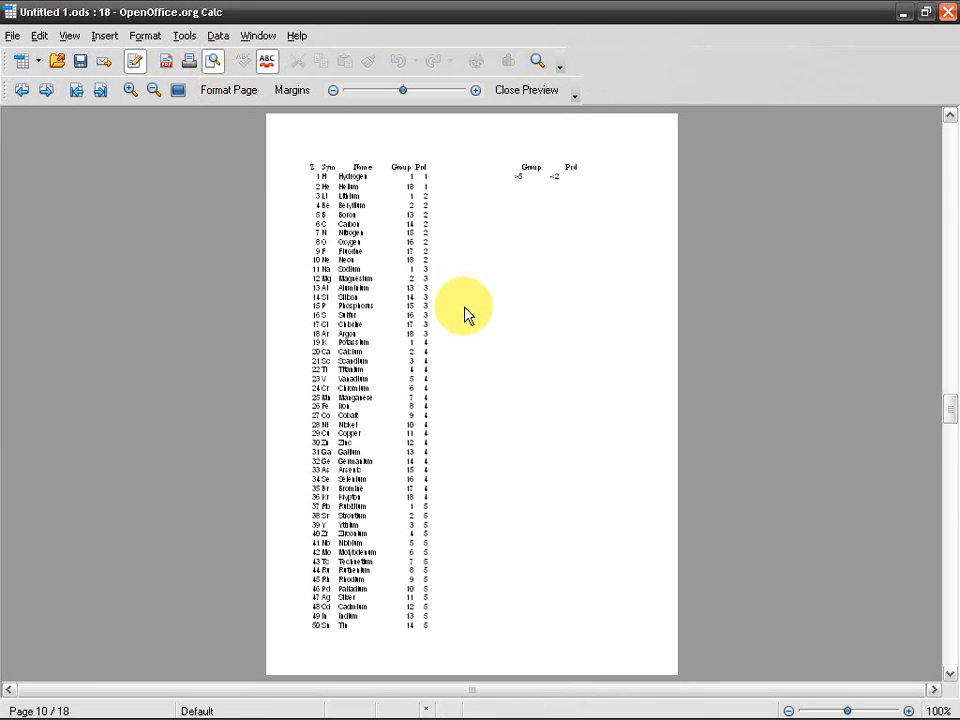
scroll(465, 314, "down", 1)
scroll(465, 314, "down", 5)
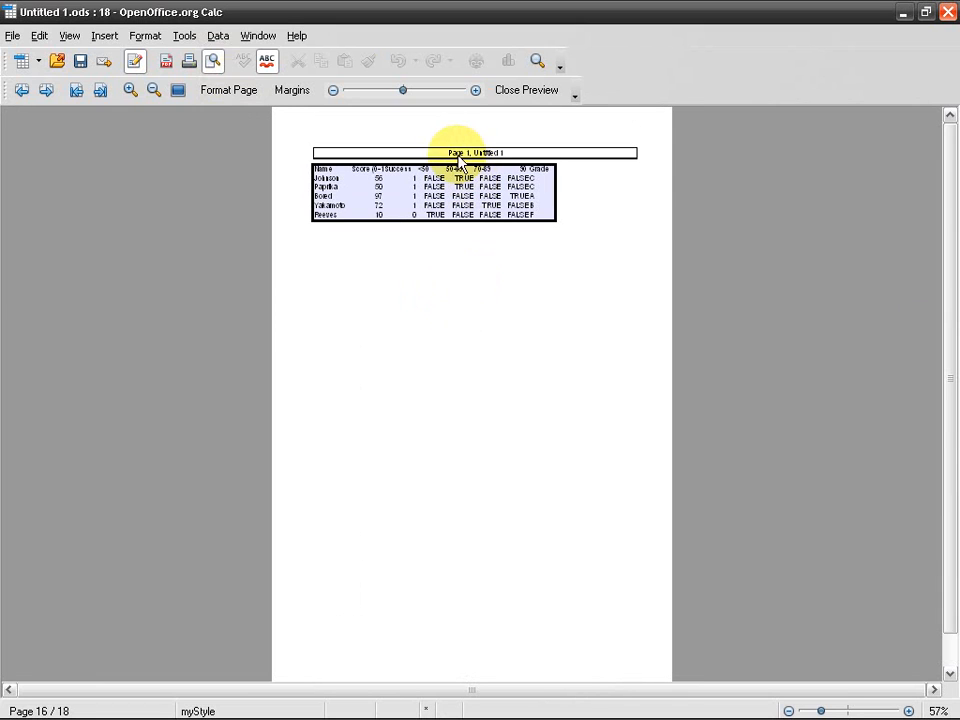
mouse_move(954, 392)
left_mouse_down()
mouse_move(955, 425)
mouse_move(954, 376)
left_mouse_up()
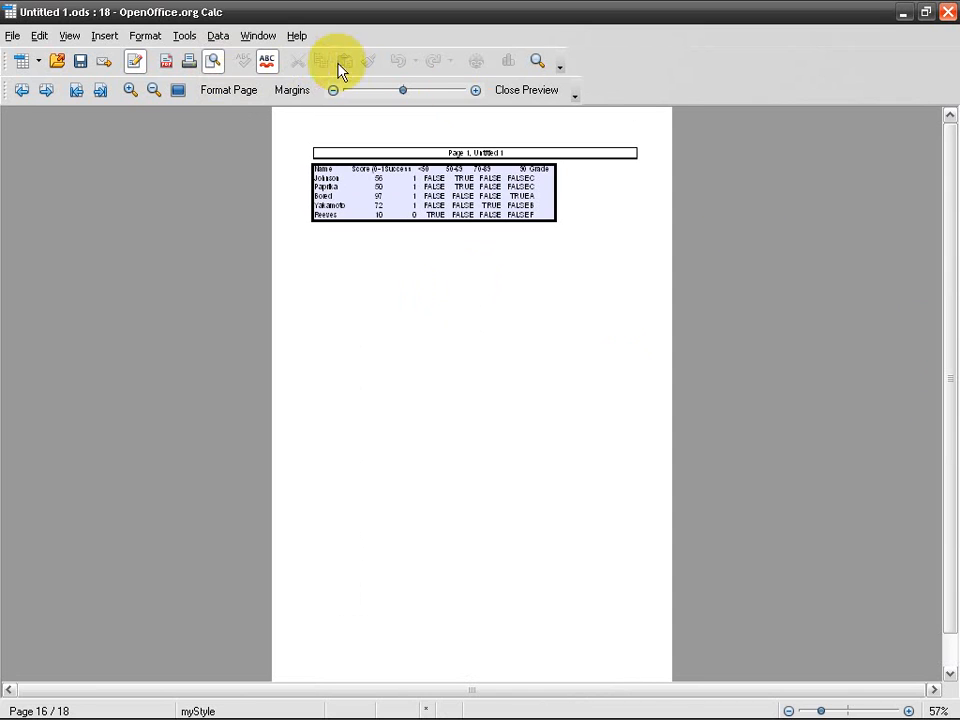
left_click(516, 92)
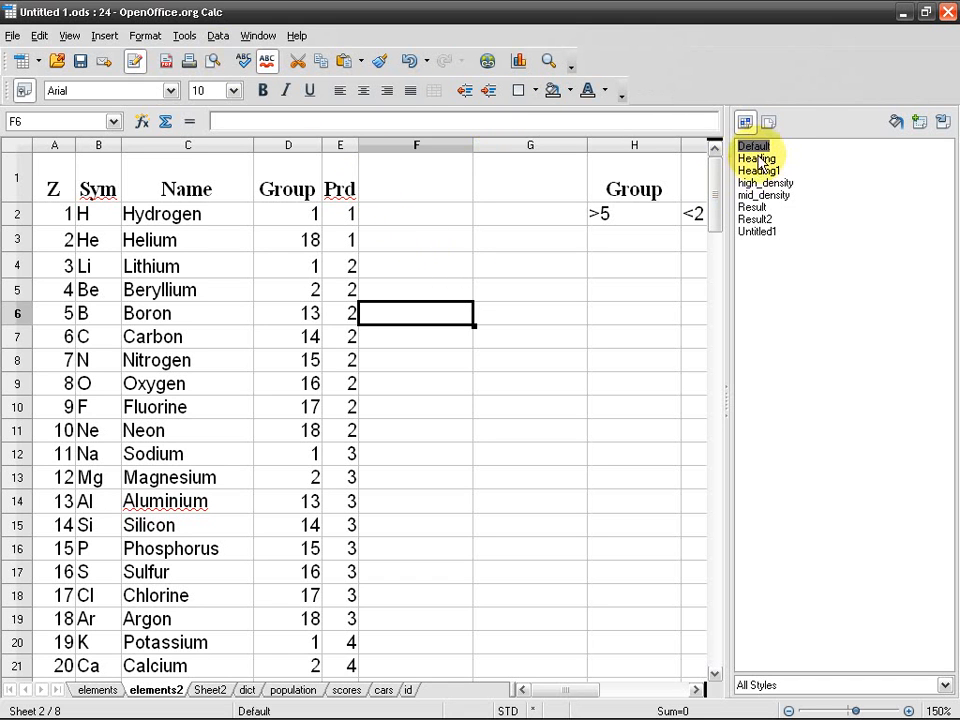
Insert the time field in the center area of myStyle's footer and confirm the page style
left_click(768, 123)
left_click(803, 190)
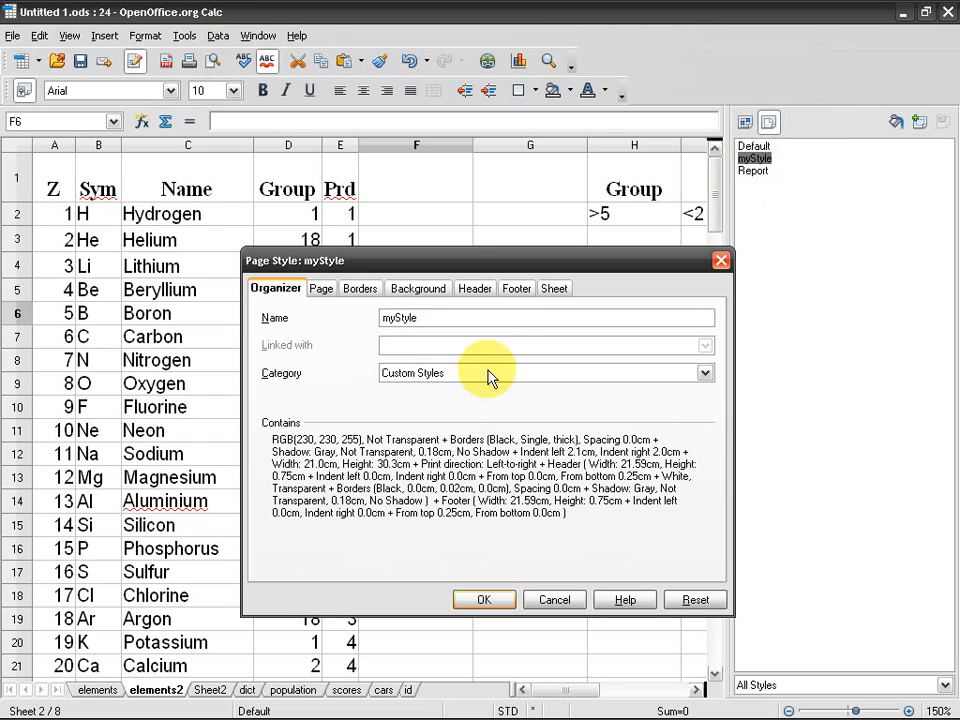
left_click(516, 288)
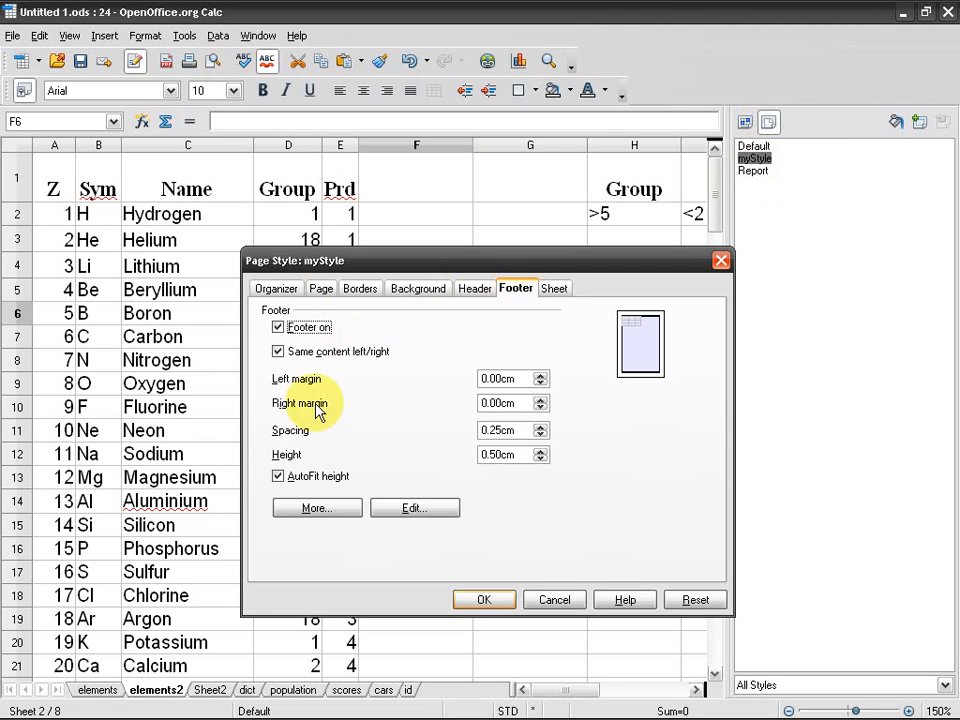
left_click(412, 509)
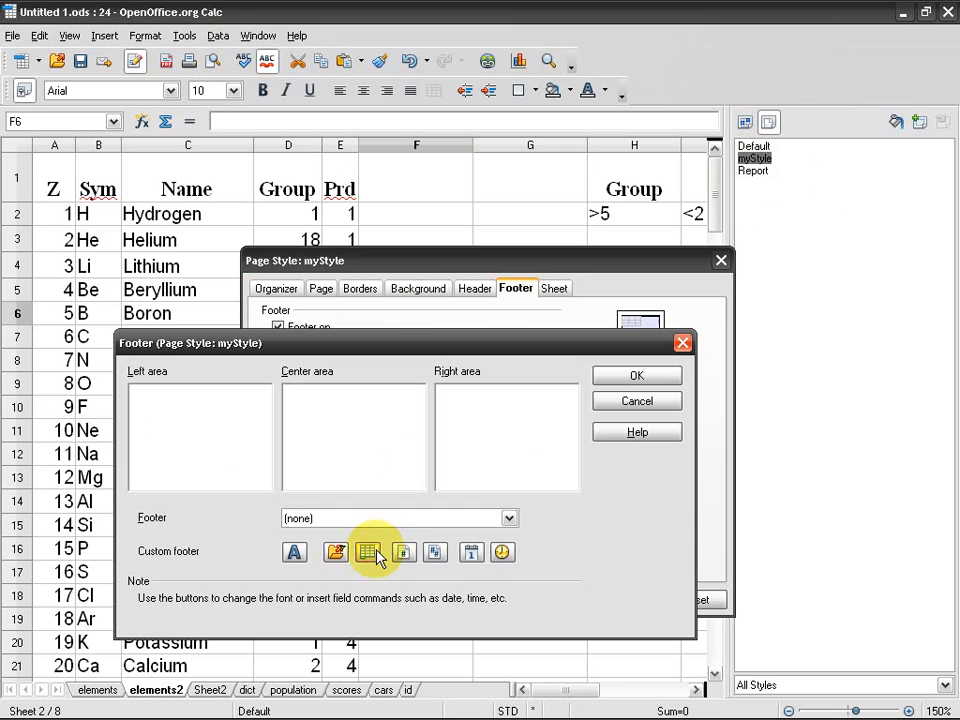
left_click(502, 552)
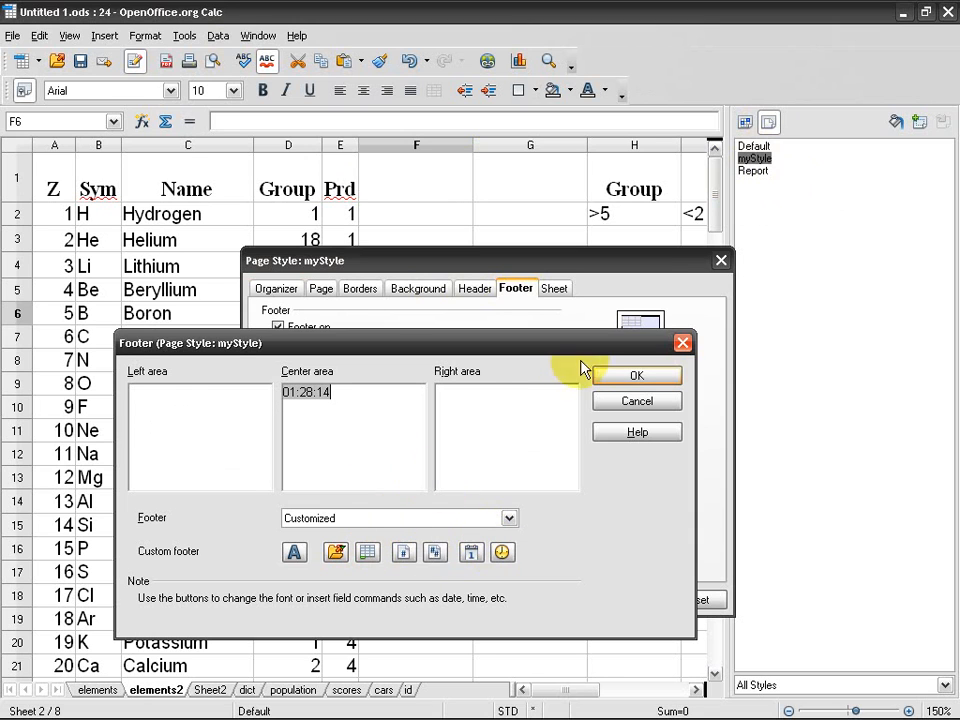
left_click(622, 378)
left_click(484, 600)
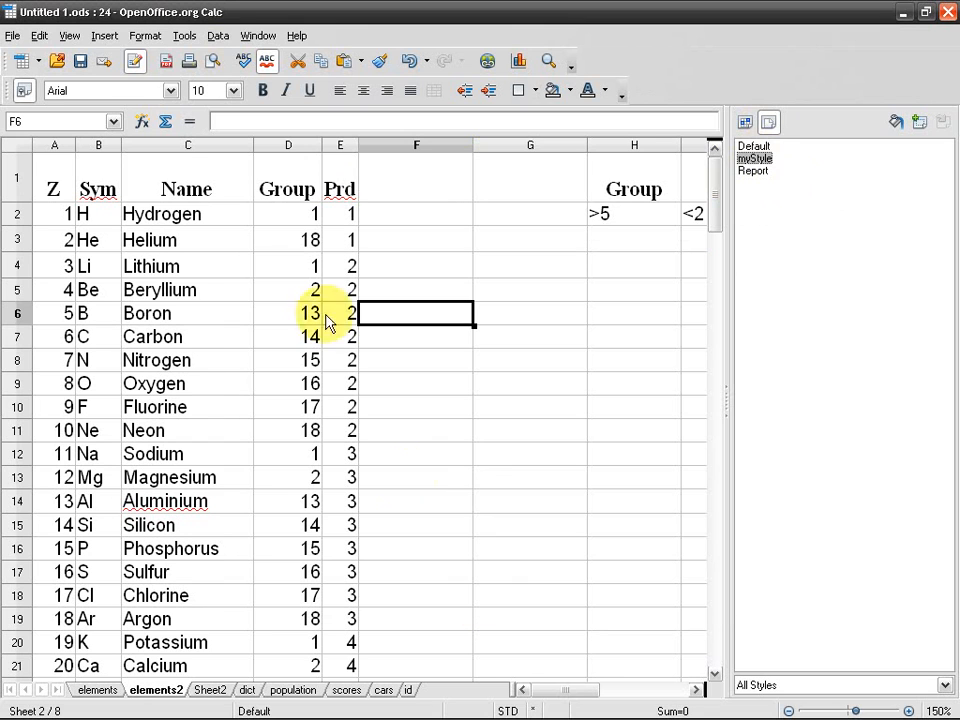
Save the document and check the footer of the myStyle page in the page preview
left_click(79, 60)
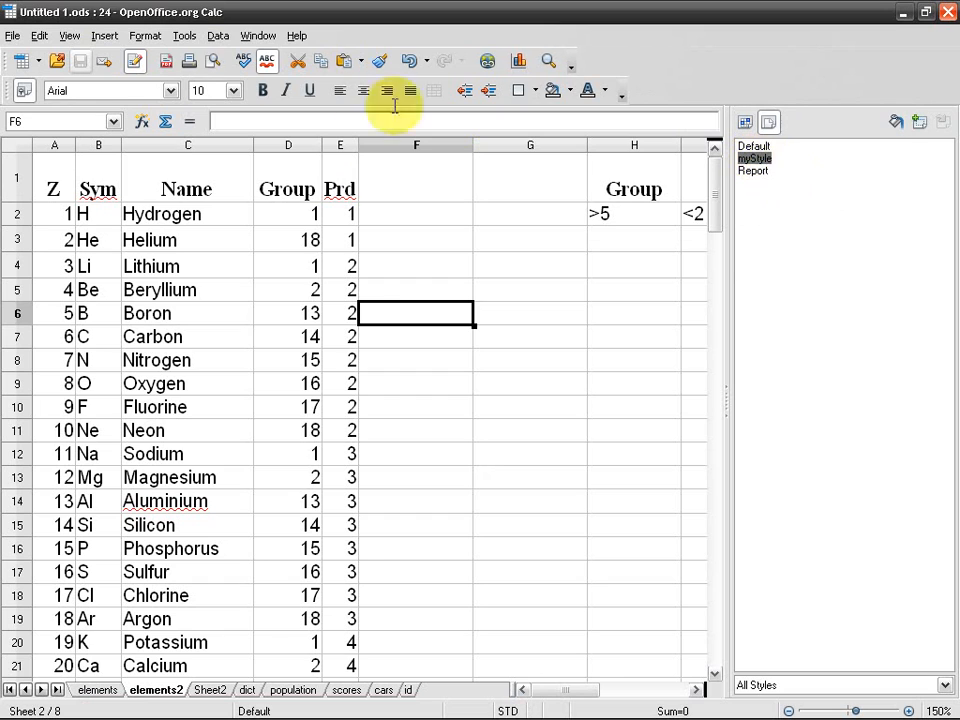
left_click(213, 60)
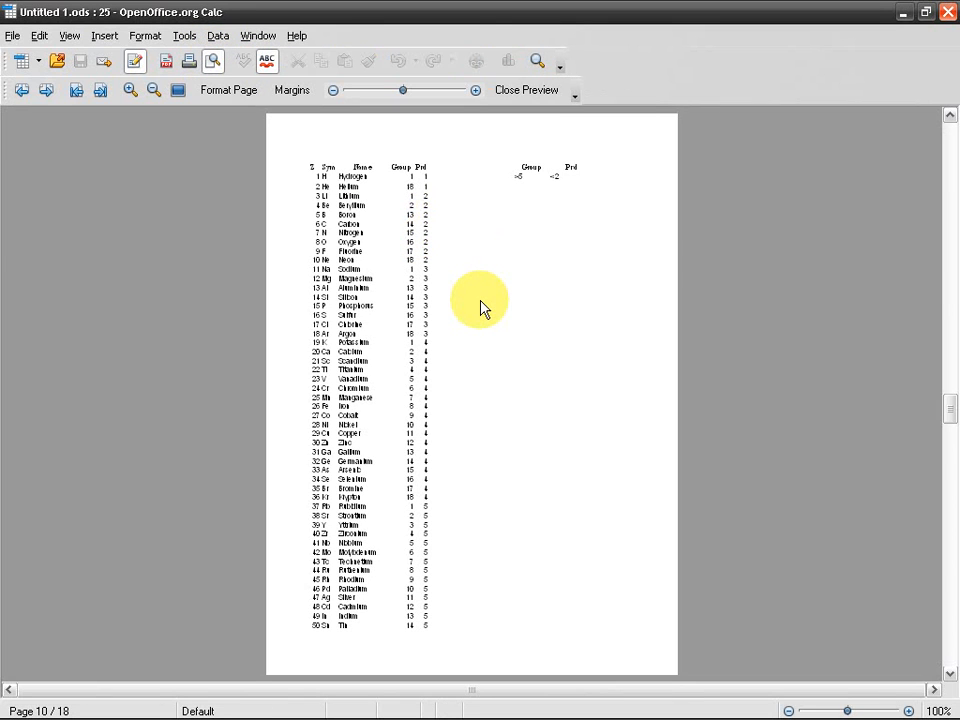
scroll(480, 308, "down", 6)
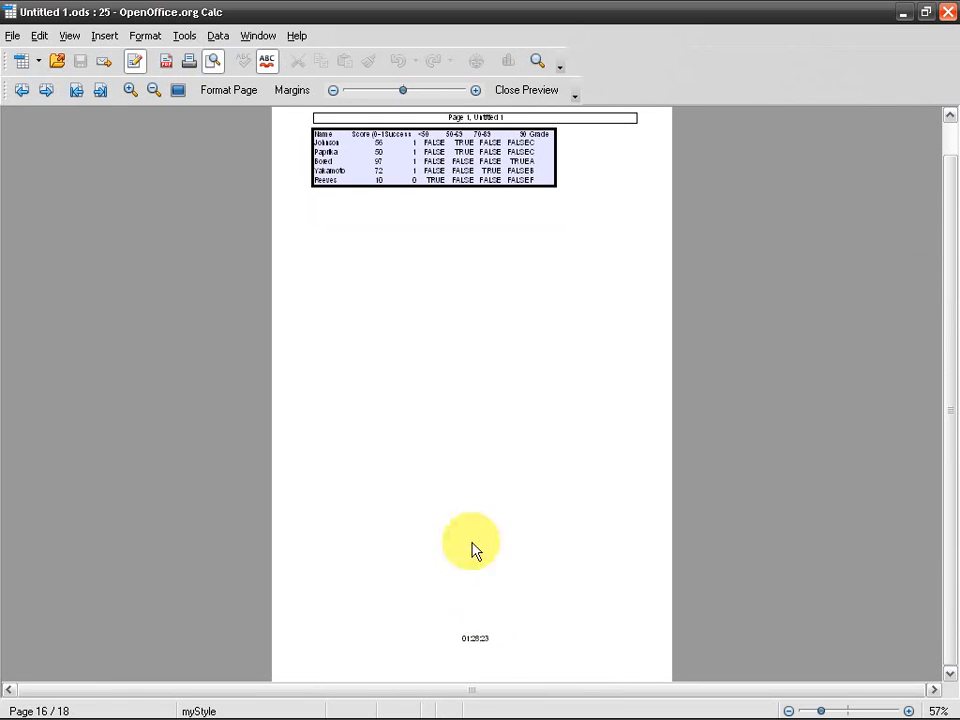
left_click_drag(950, 434, 950, 390)
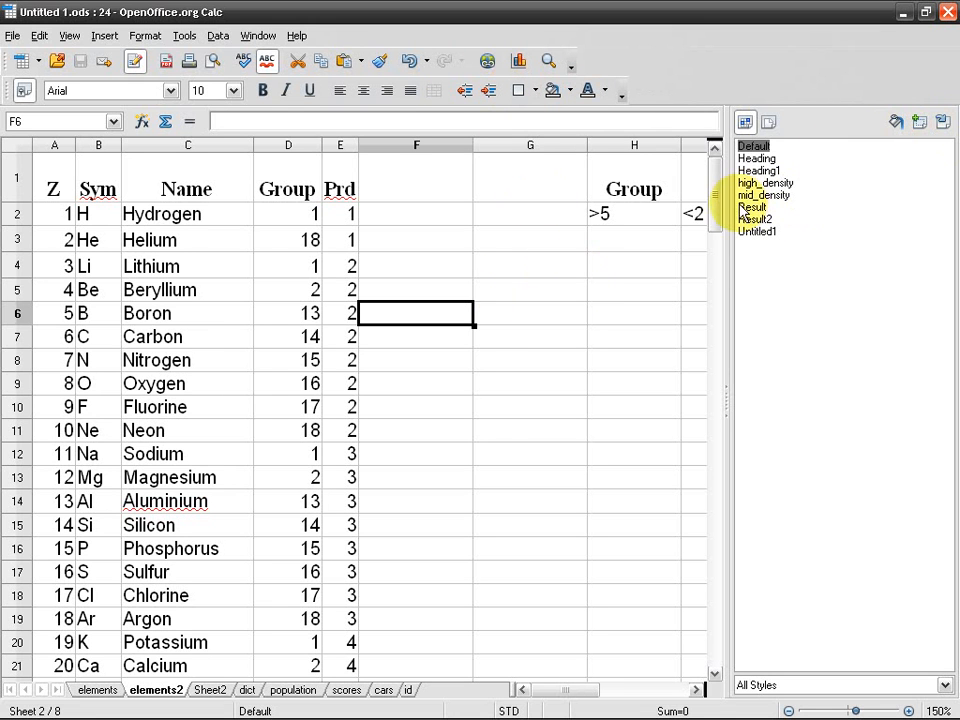
Narrow the styles list and apply the page style myStyle to the elements2 sheet
left_click_drag(727, 204, 765, 215)
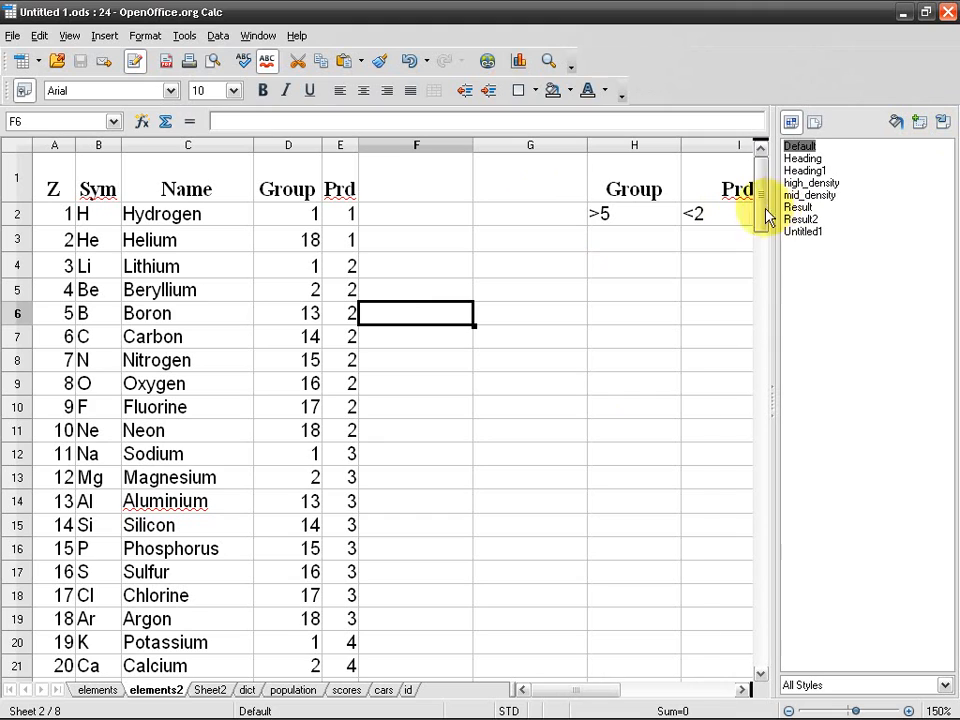
left_click(281, 377)
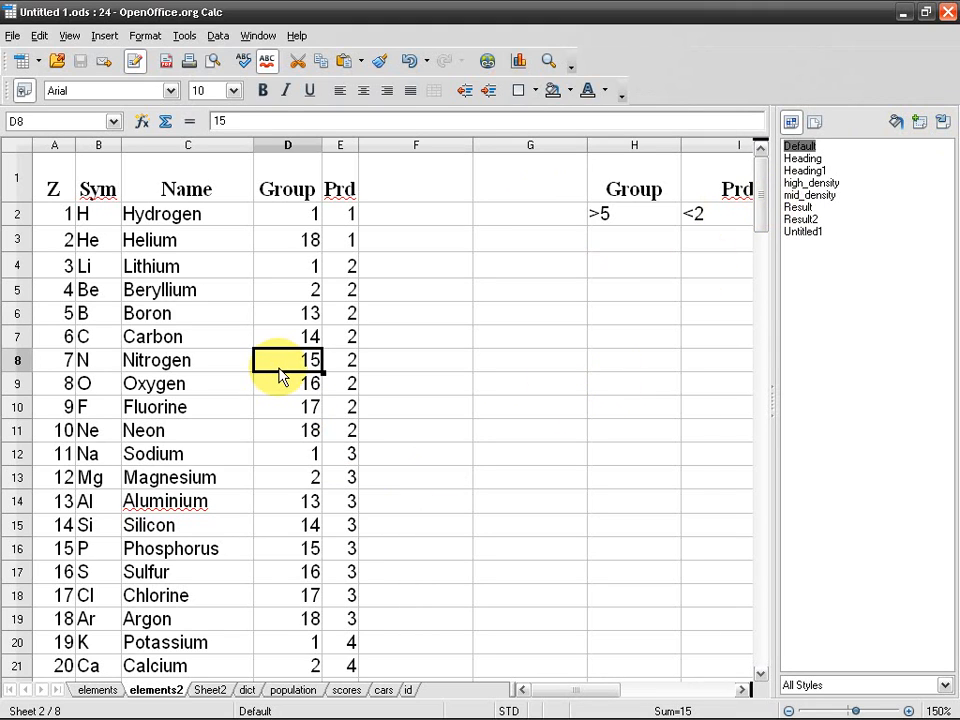
left_click(80, 694)
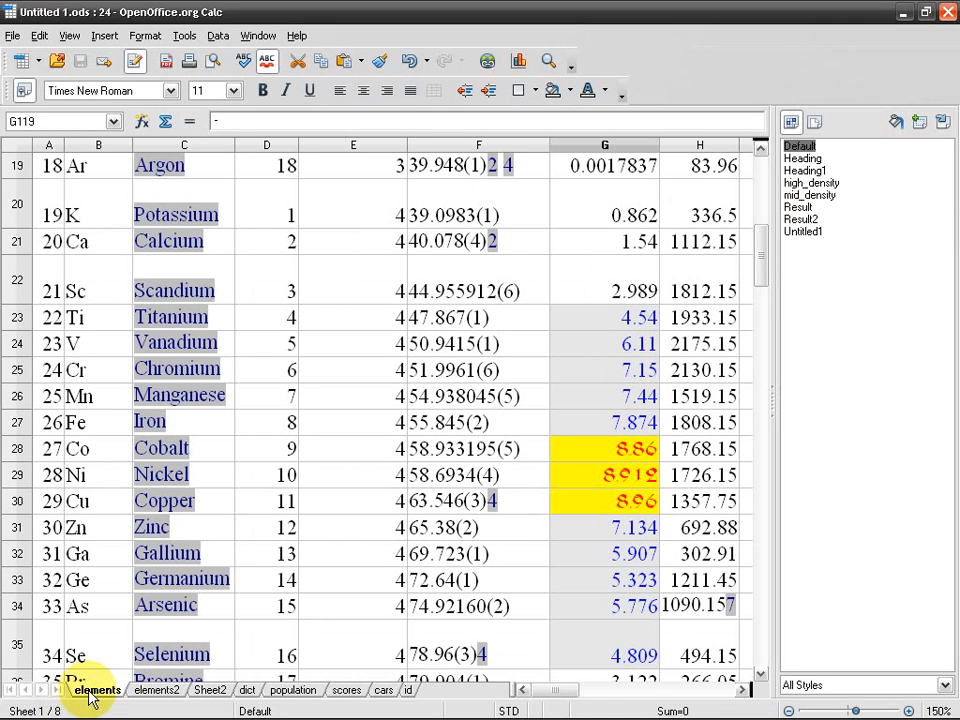
left_click(814, 121)
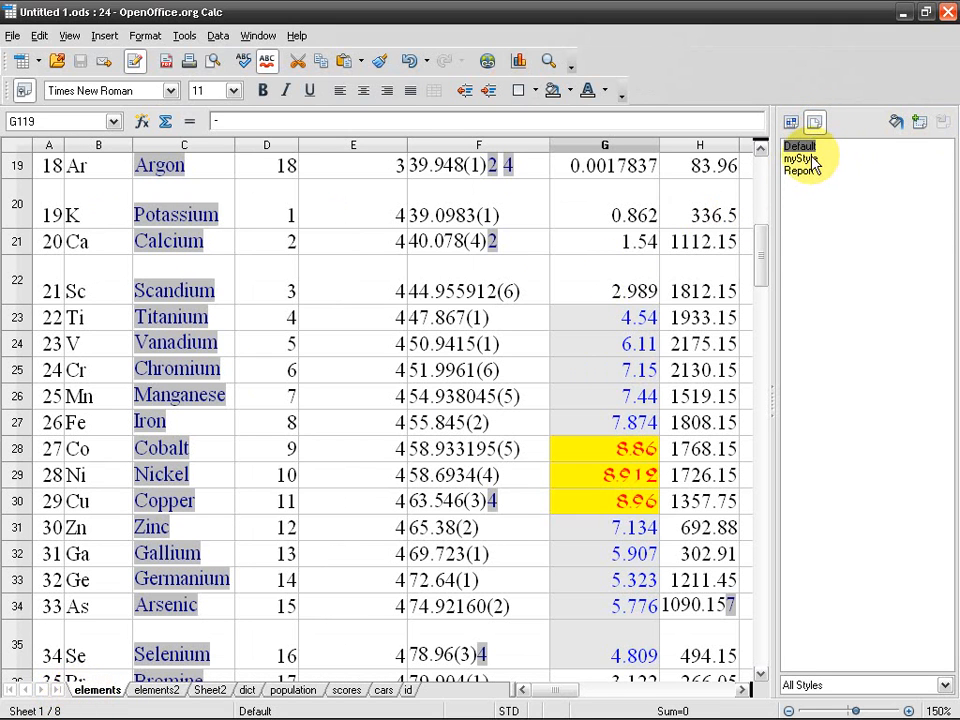
left_click(170, 690)
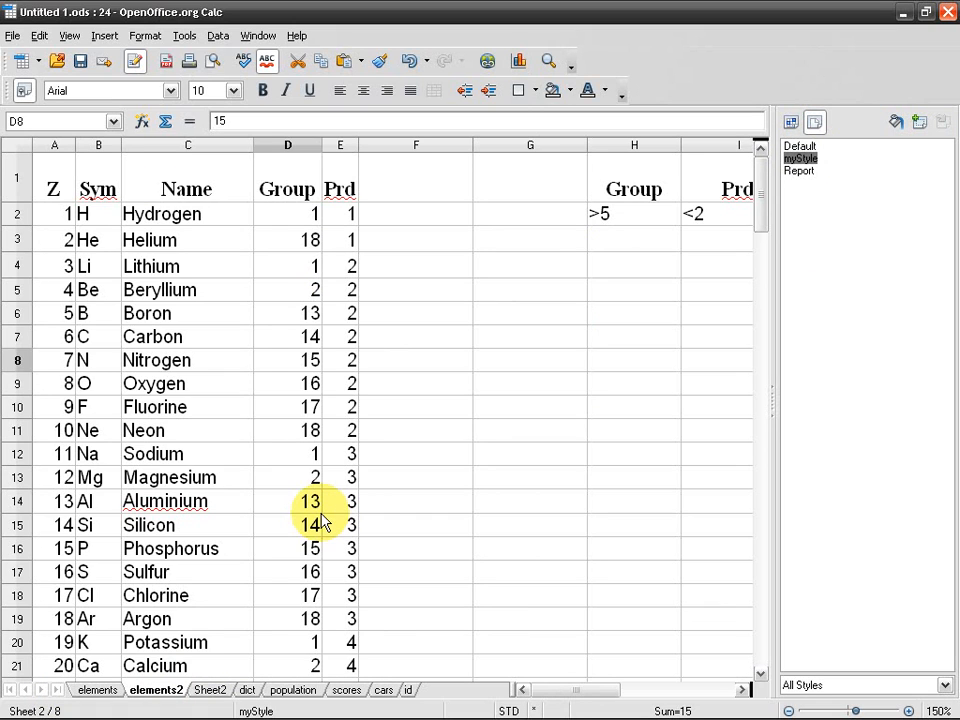
left_click(318, 503)
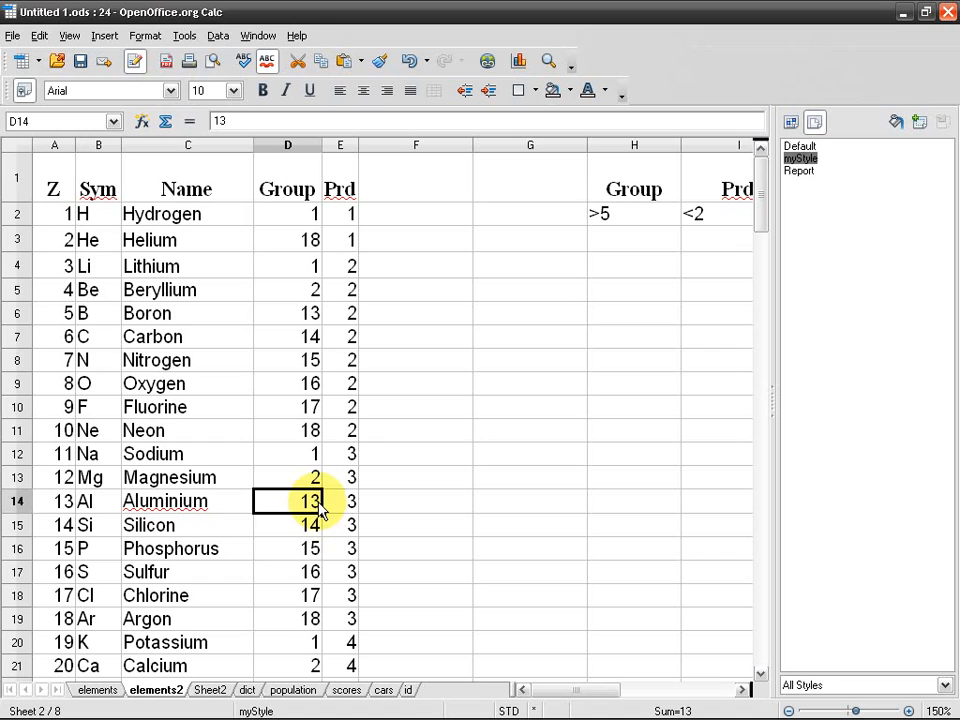